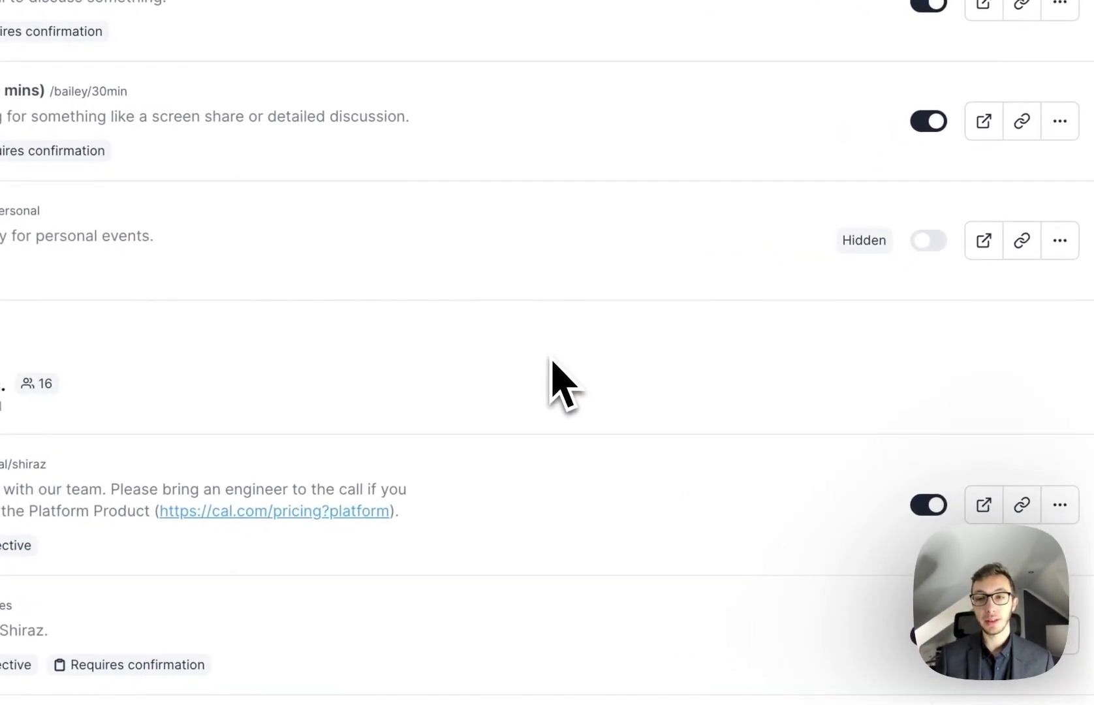
# Start a new event type to bring up the 'Create event on' account choice
pyautogui.click(912, 149)
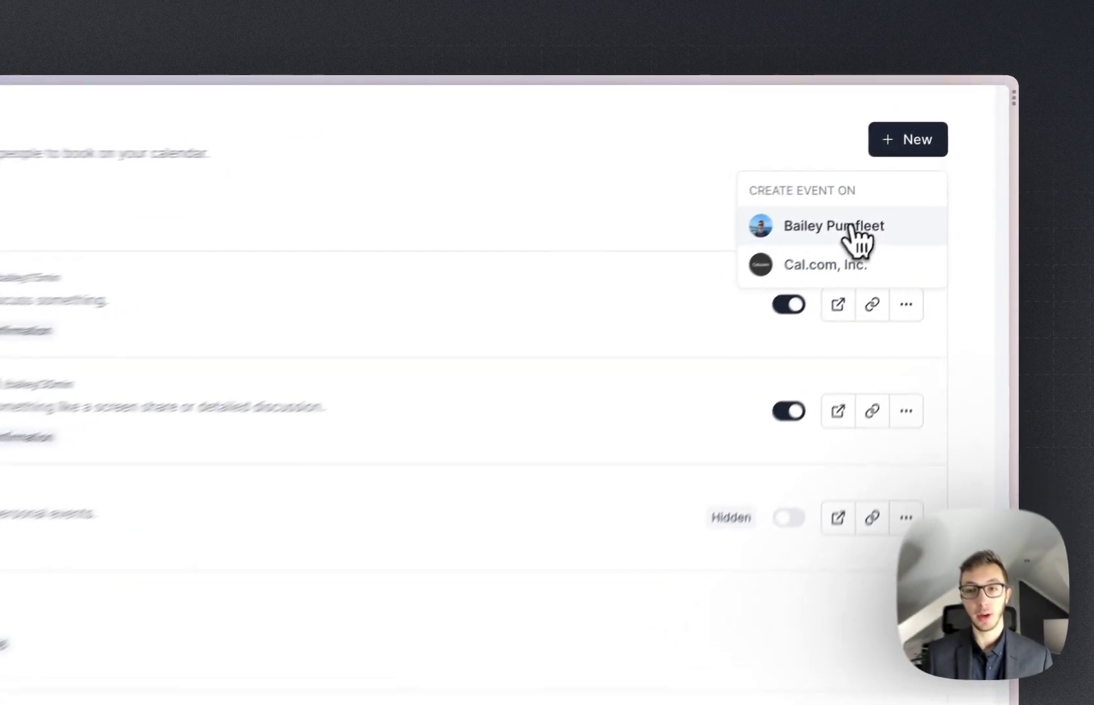
# Create personal event 'Coffee Chat': URL coffee, description 'A coffee at our local store.', 30 minutes
pyautogui.click(921, 162)
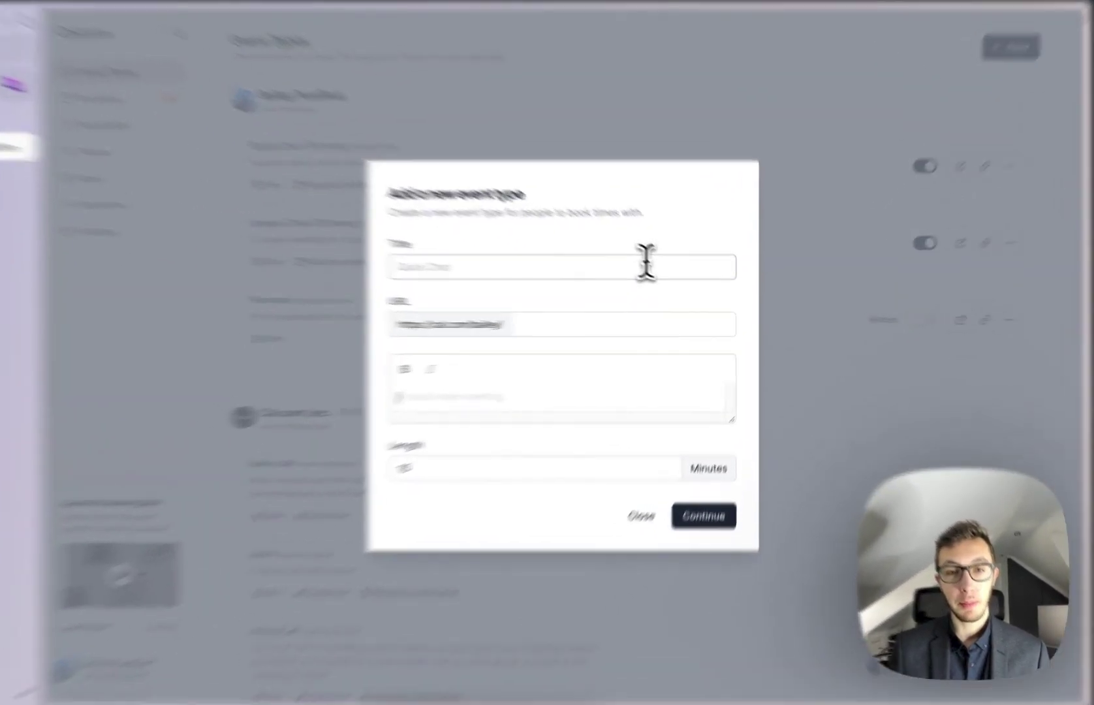
pyautogui.click(645, 261)
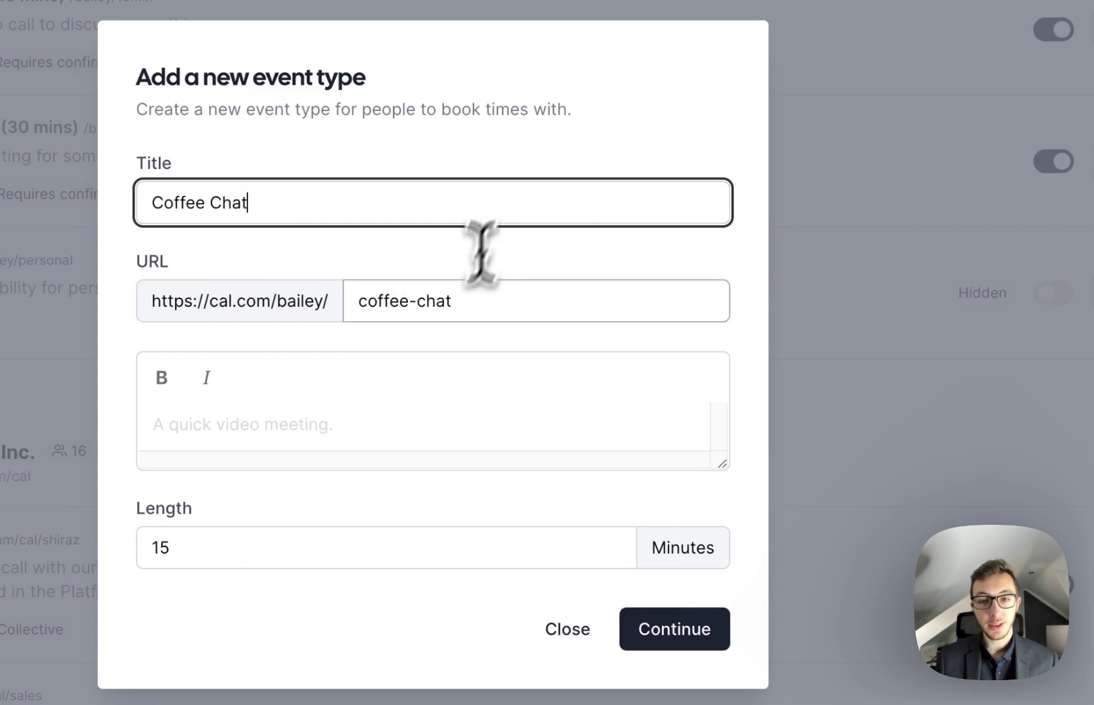
pyautogui.click(466, 294)
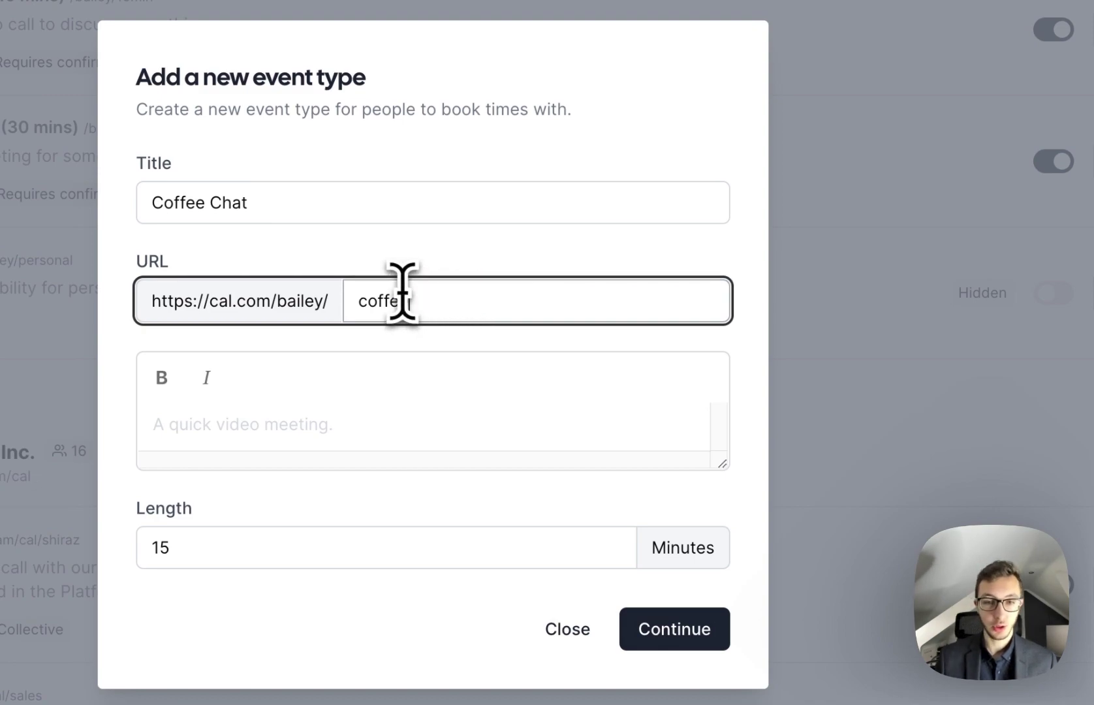
pyautogui.press('BackSpace')
pyautogui.press('BackSpace')
pyautogui.click(381, 425)
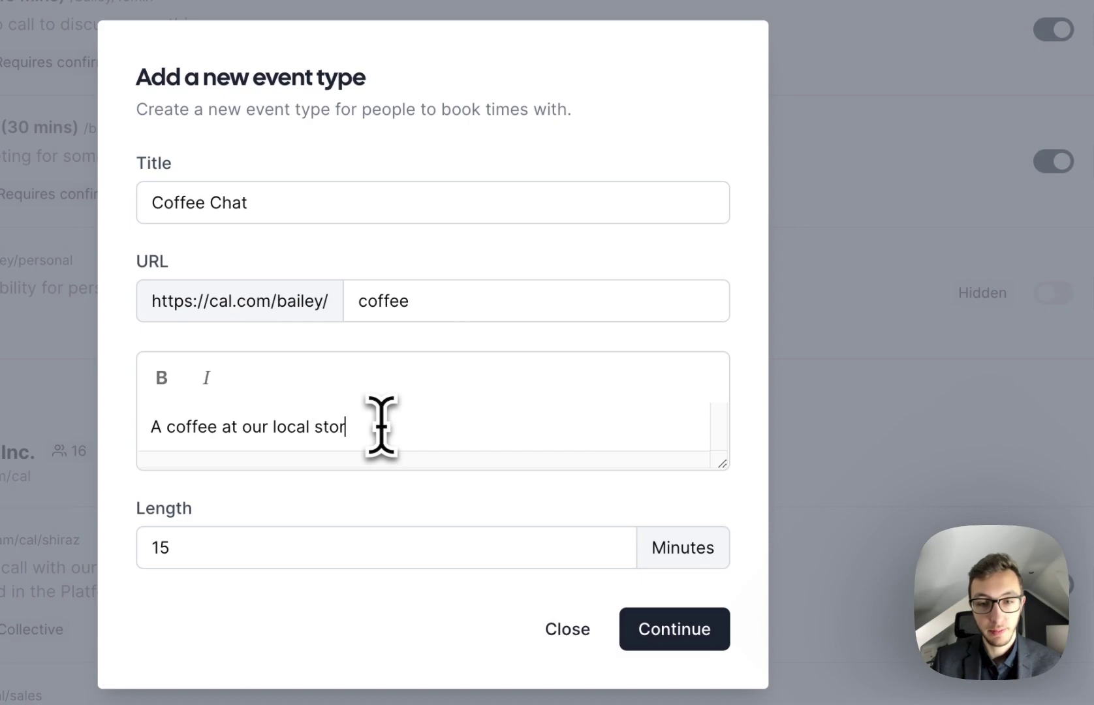
pyautogui.write('e.')
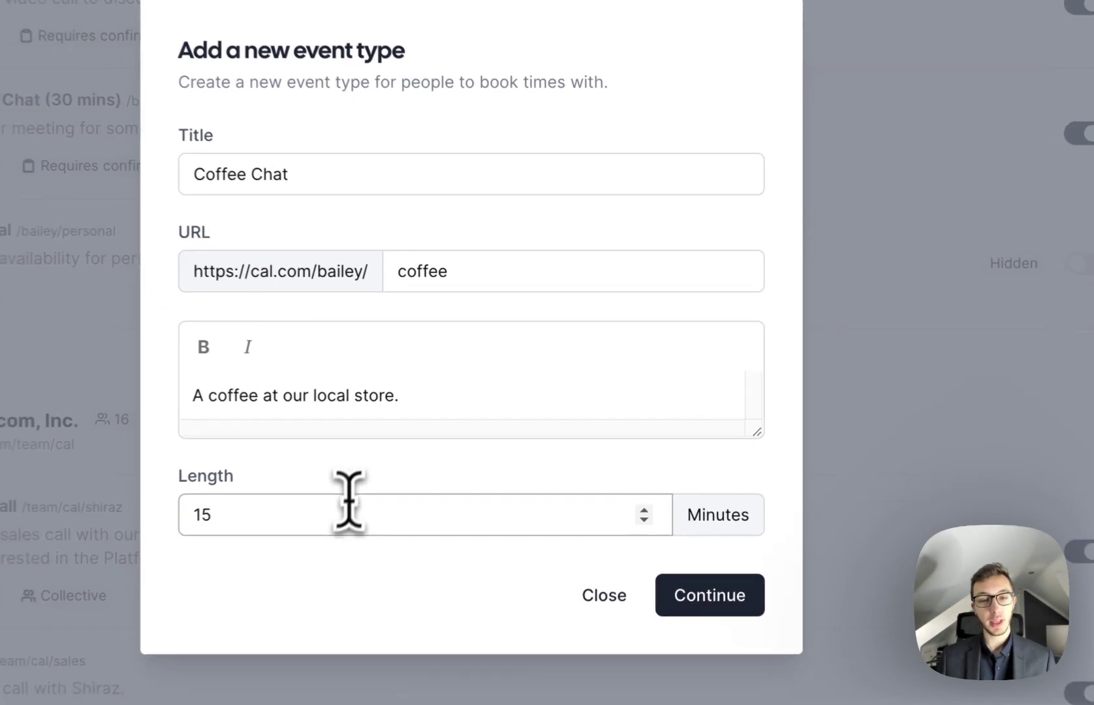
pyautogui.click(306, 547)
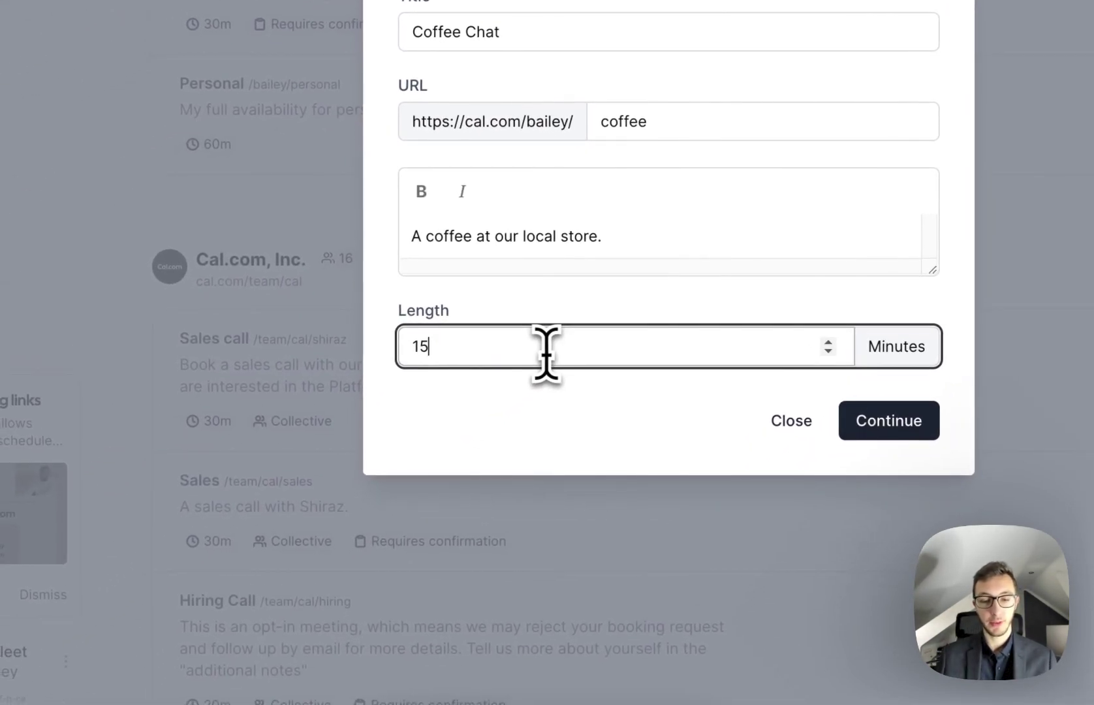
pyautogui.press('BackSpace')
pyautogui.press('BackSpace')
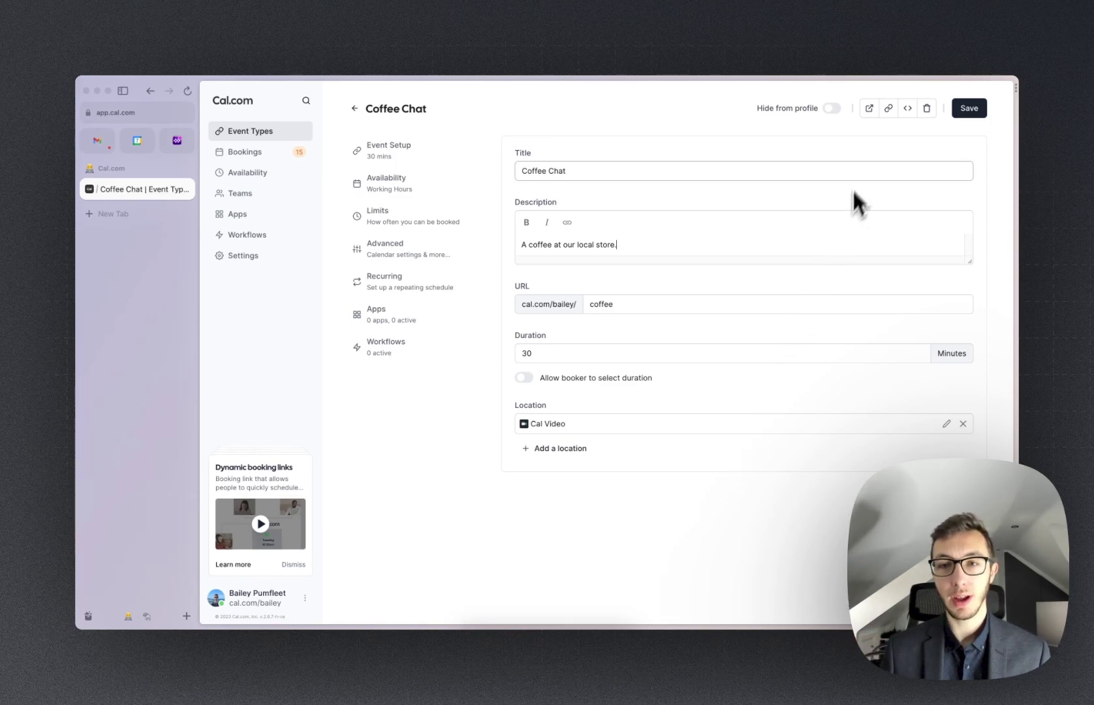
# Turn on 'Hide from profile' for the Coffee Chat event
pyautogui.click(831, 108)
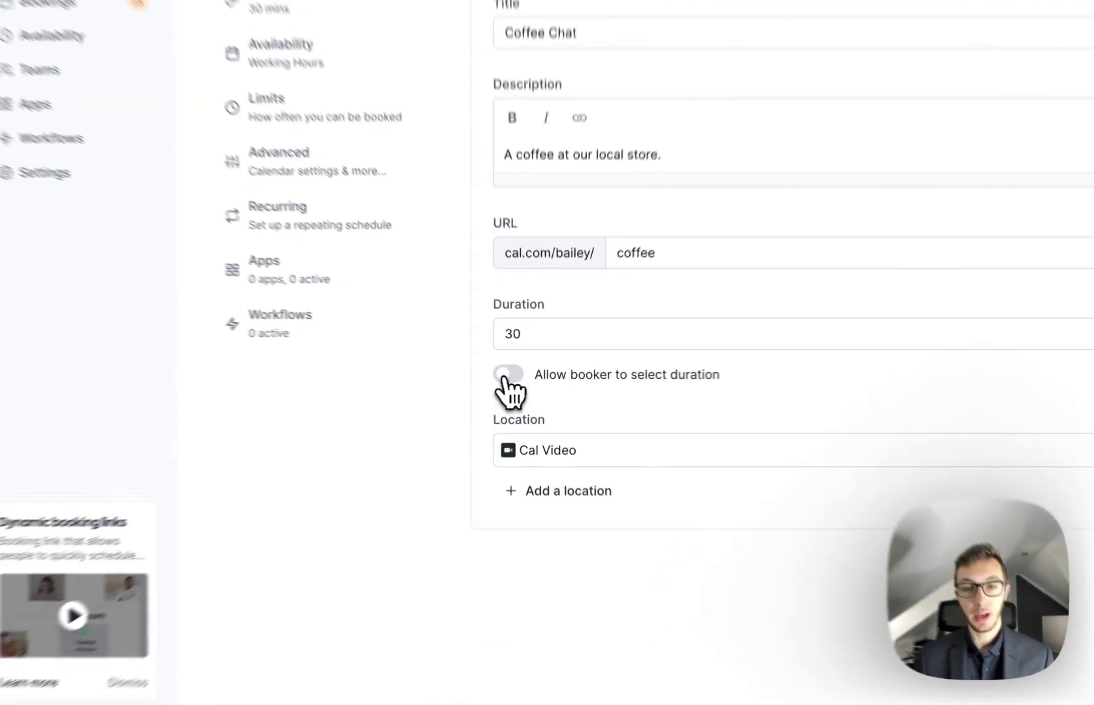
# Let bookers choose a 30 or 60 minute duration, with 30 minutes as default
pyautogui.click(534, 380)
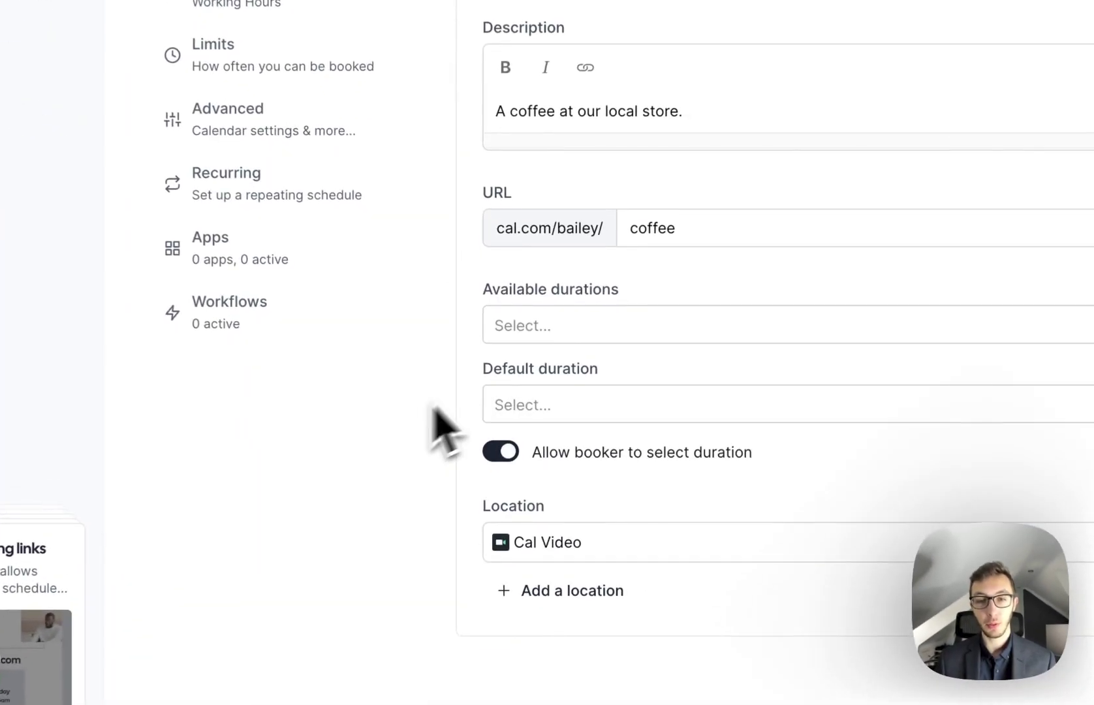
pyautogui.click(575, 355)
pyautogui.click(522, 543)
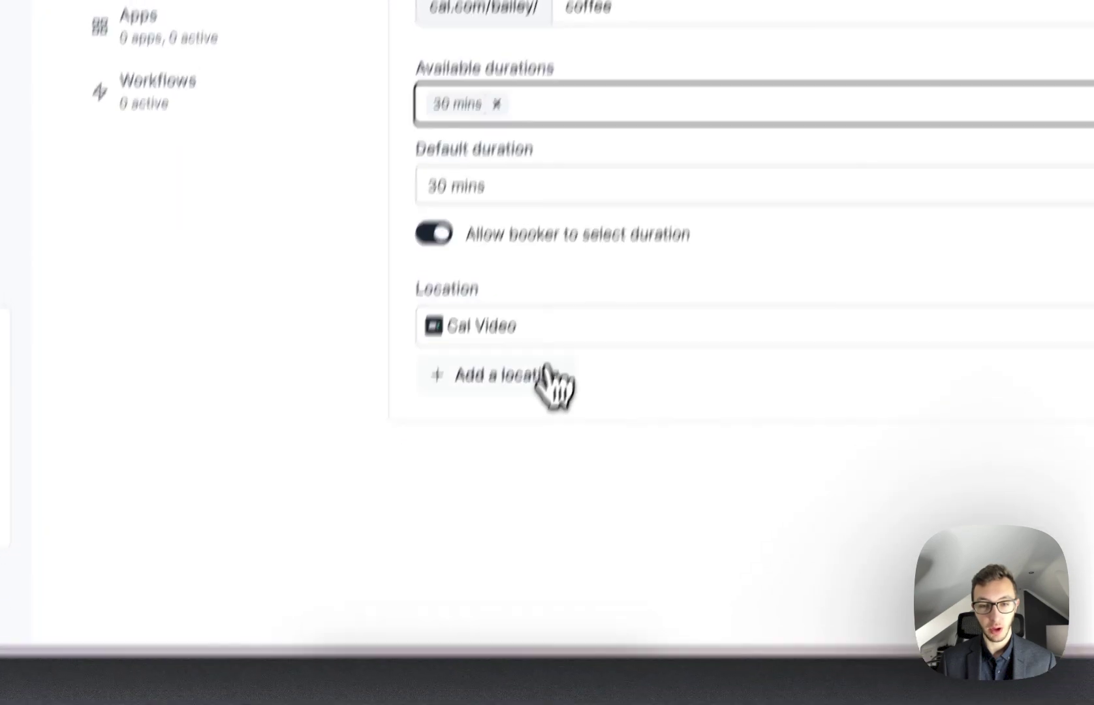
pyautogui.click(669, 286)
pyautogui.scroll(-1, 516, 620)
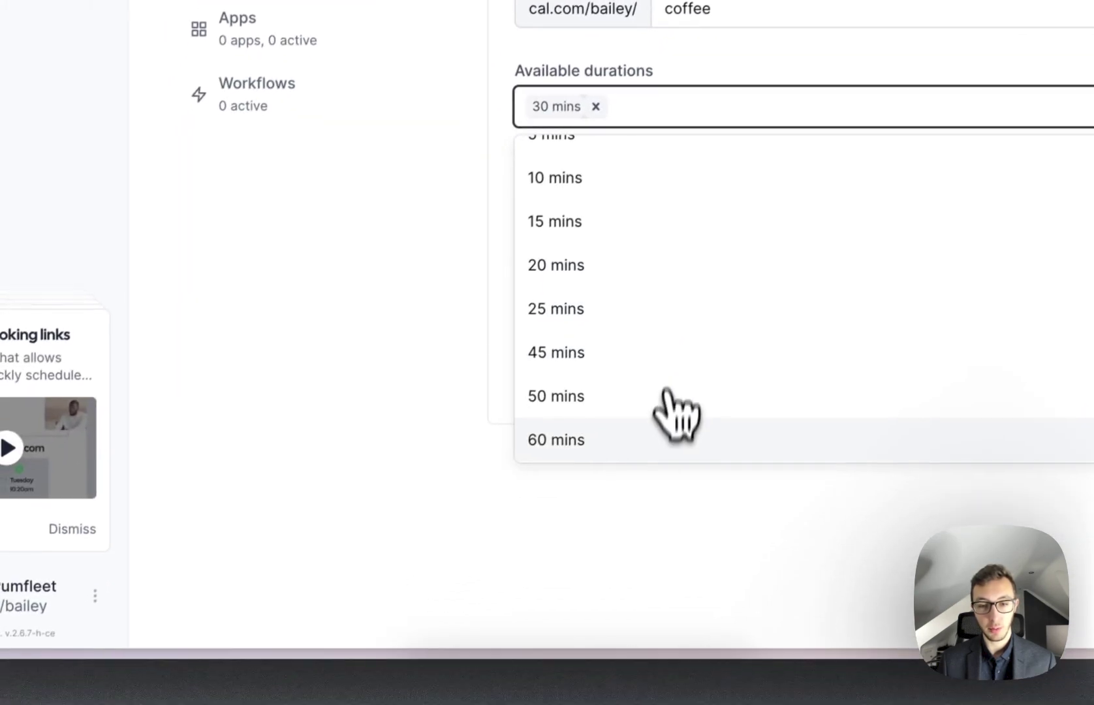
pyautogui.click(501, 665)
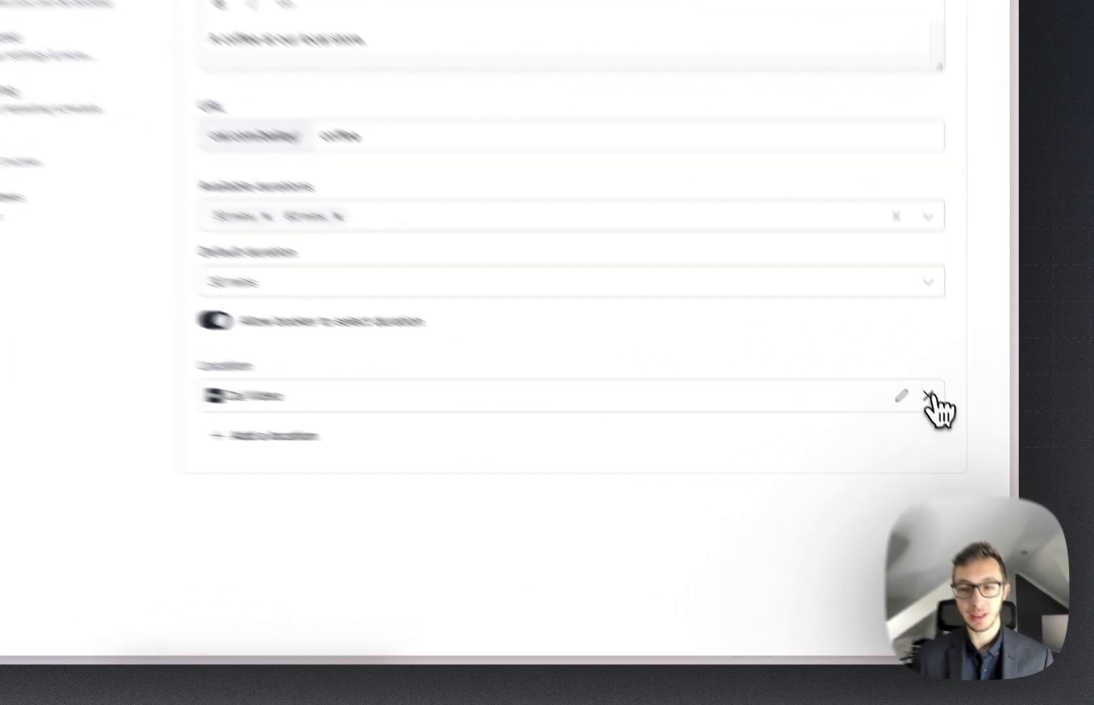
# Replace Cal Video with an In Person (Organizer Address) location at the organizer's postcode
pyautogui.click(961, 463)
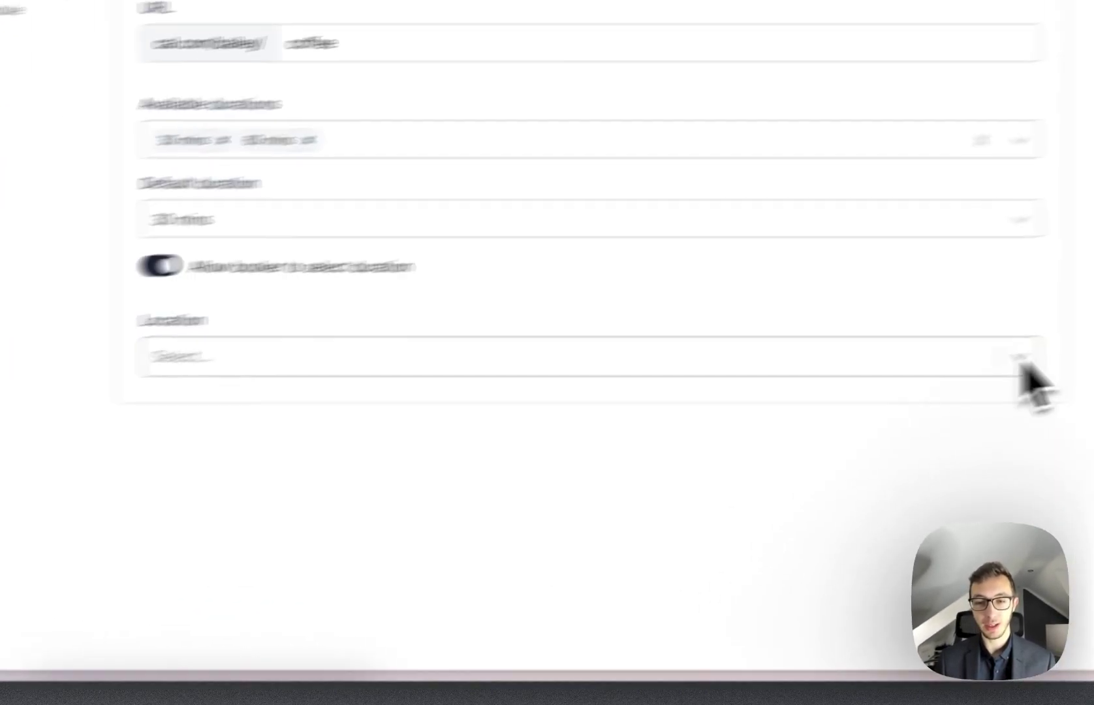
pyautogui.click(582, 470)
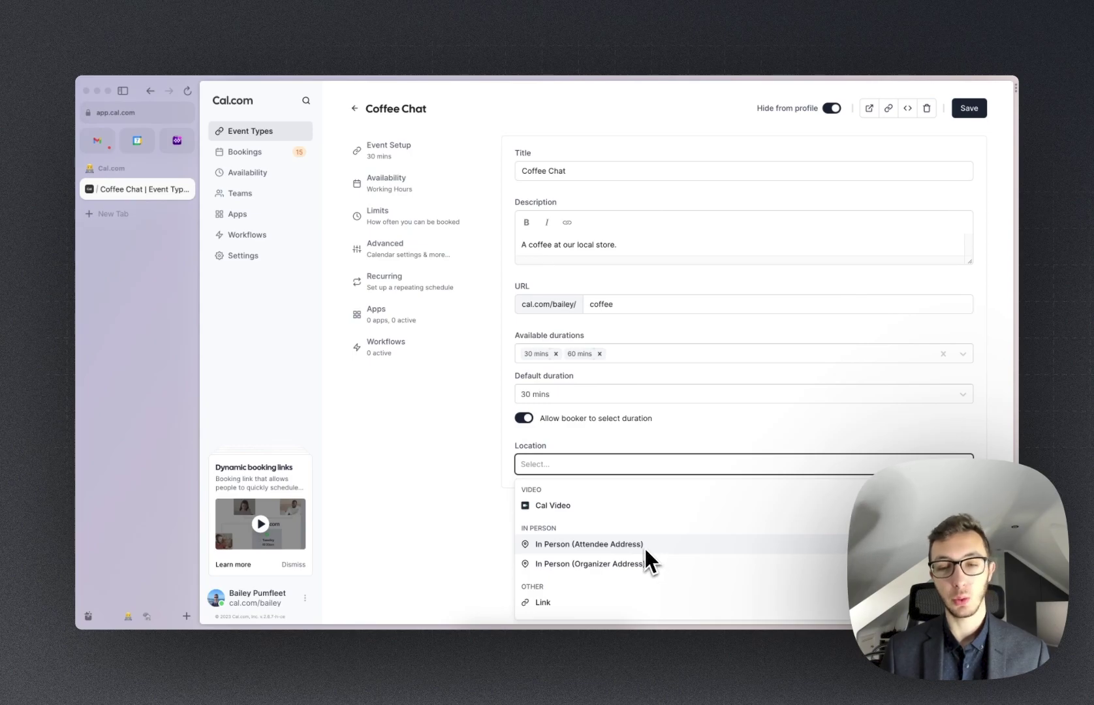
pyautogui.click(646, 560)
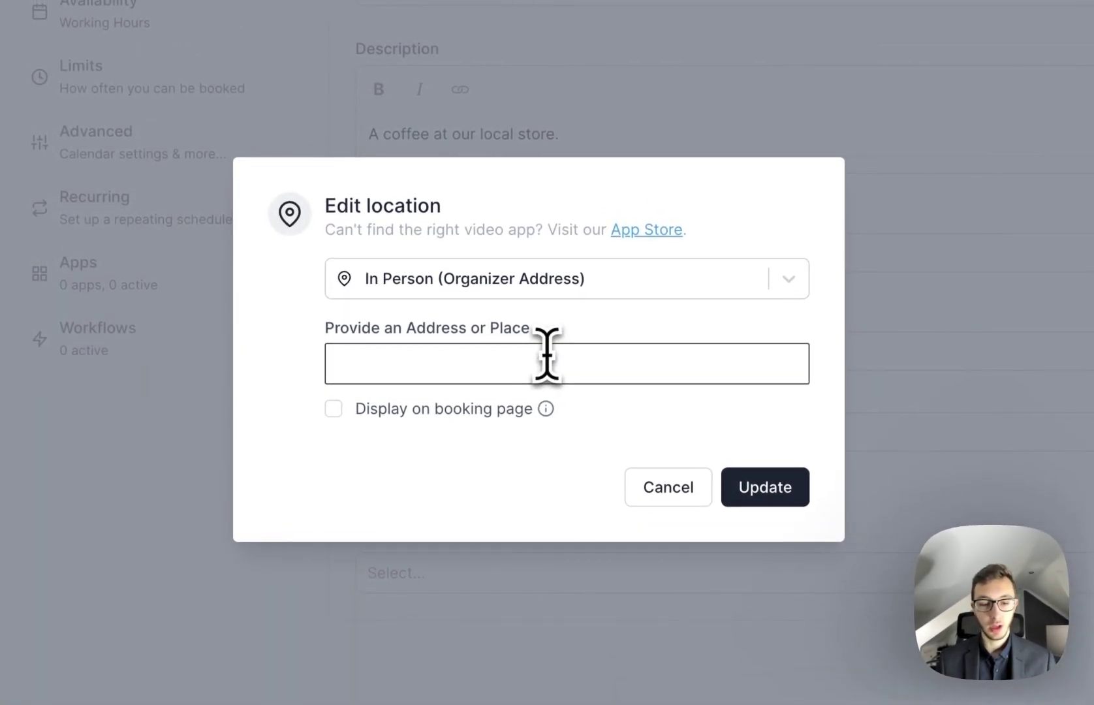
pyautogui.write('SW1A 1')
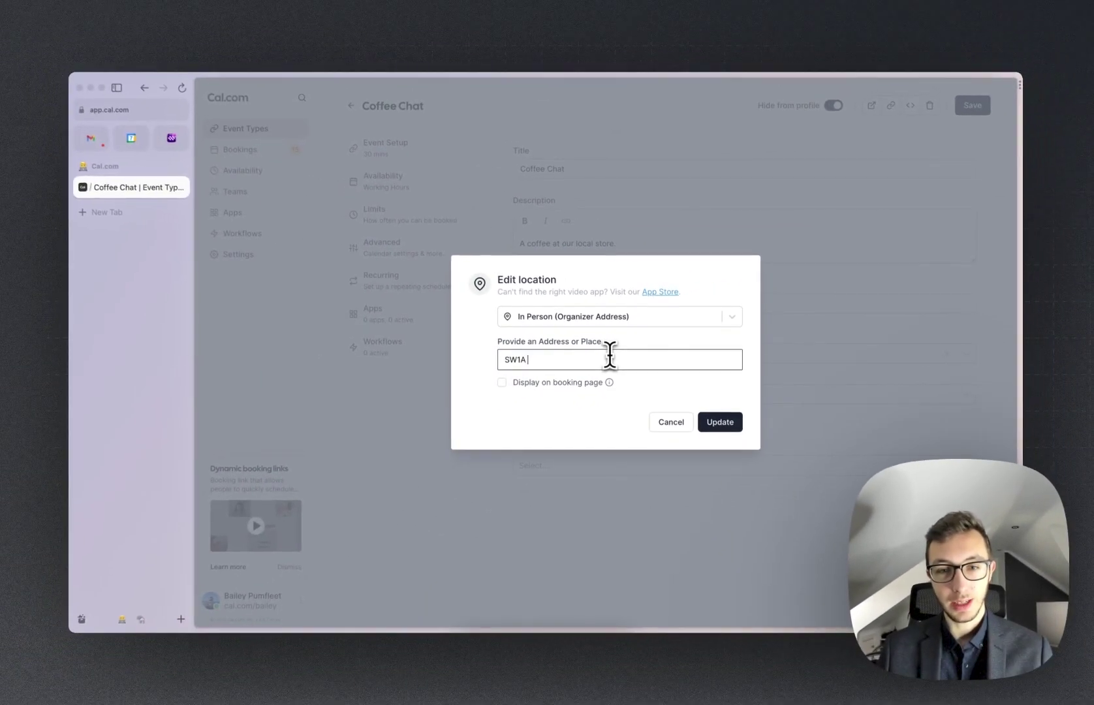
pyautogui.press('BackSpace')
pyautogui.write('2AA')
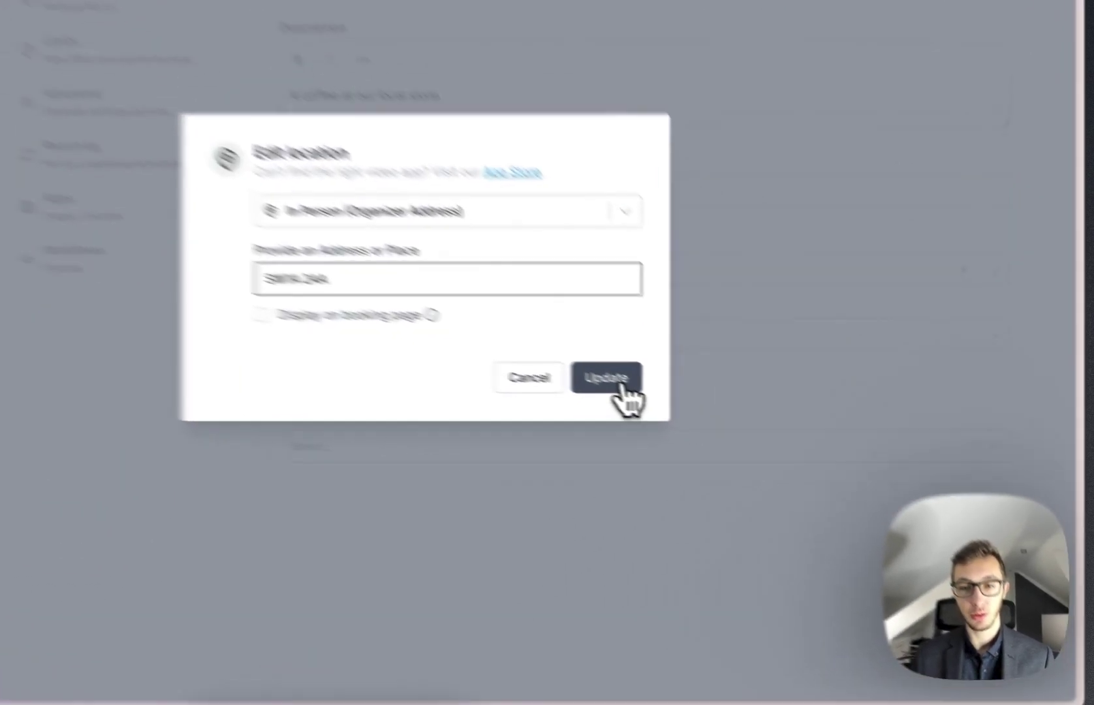
pyautogui.click(719, 421)
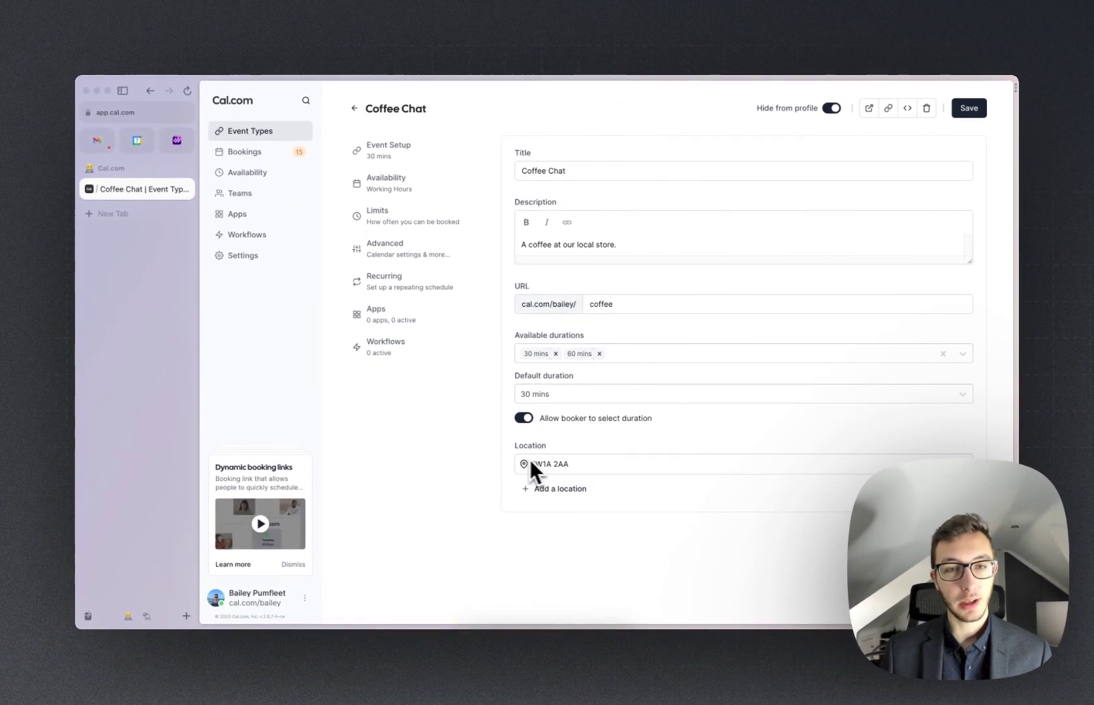
# Switch Coffee Chat's availability from Working Hours to the Personal schedule
pyautogui.click(415, 184)
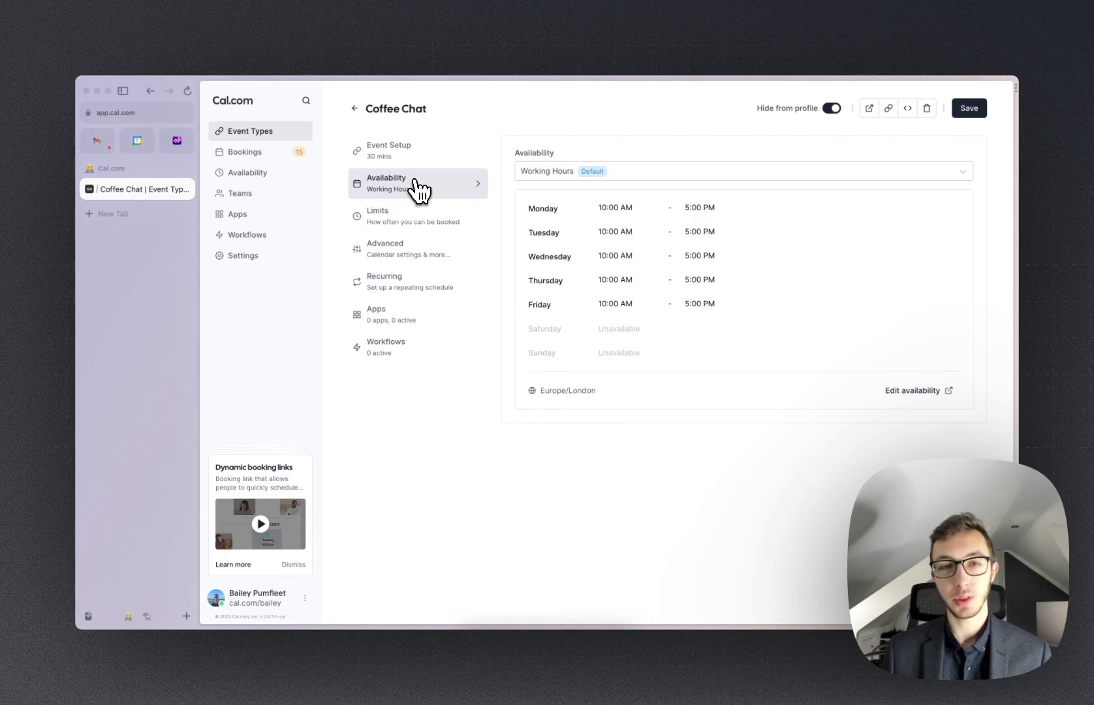
pyautogui.click(540, 170)
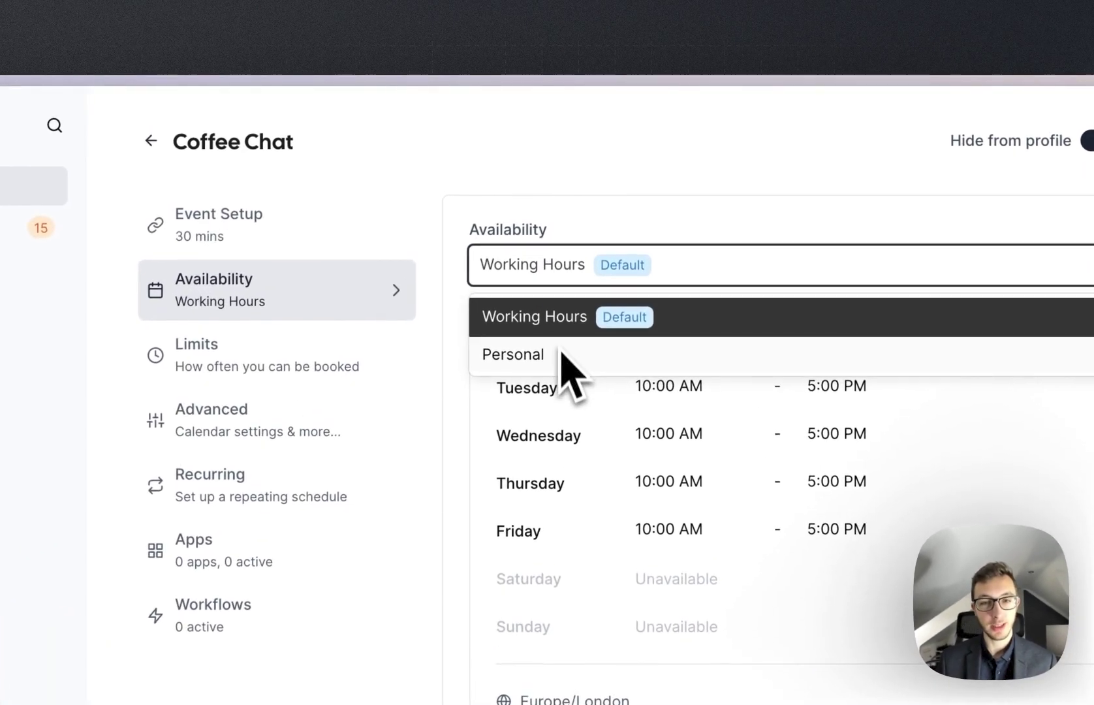
pyautogui.click(562, 362)
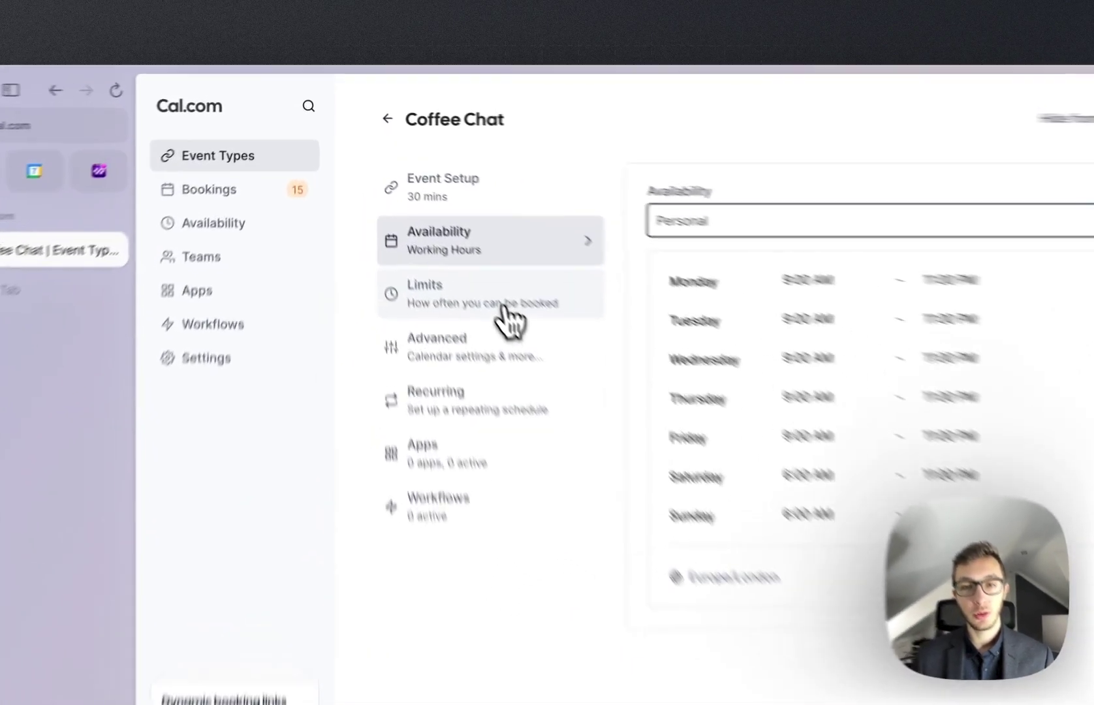
# Set a 30-minute buffer before the event and a 1 day minimum notice
pyautogui.click(427, 222)
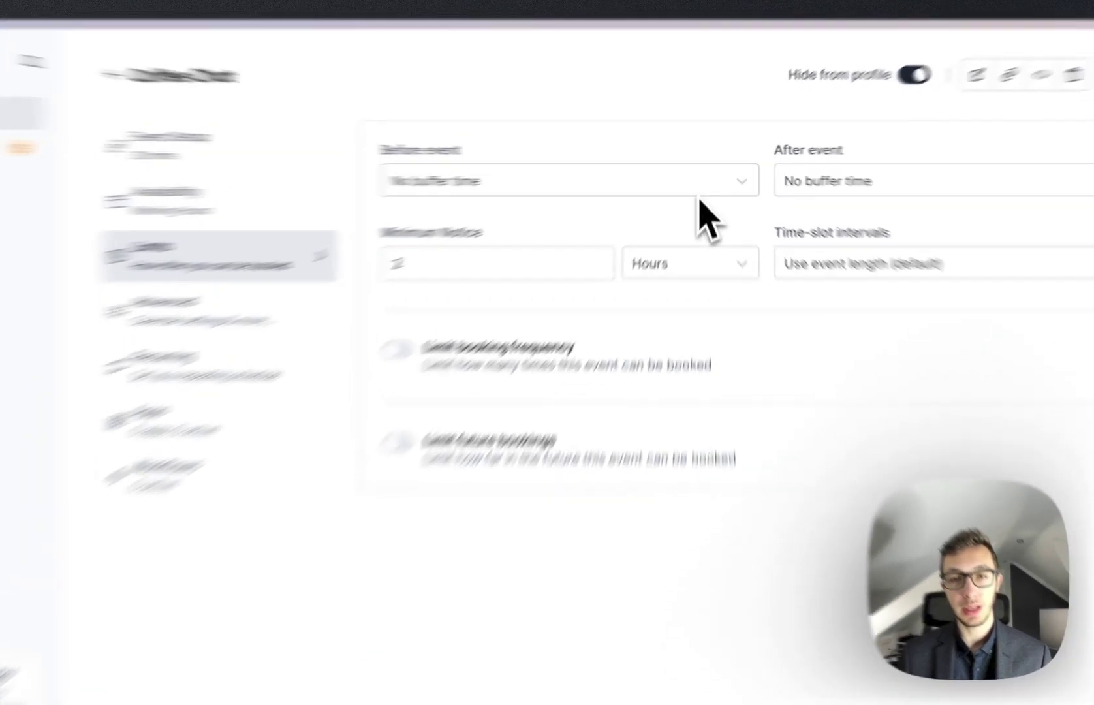
pyautogui.click(699, 189)
pyautogui.click(642, 404)
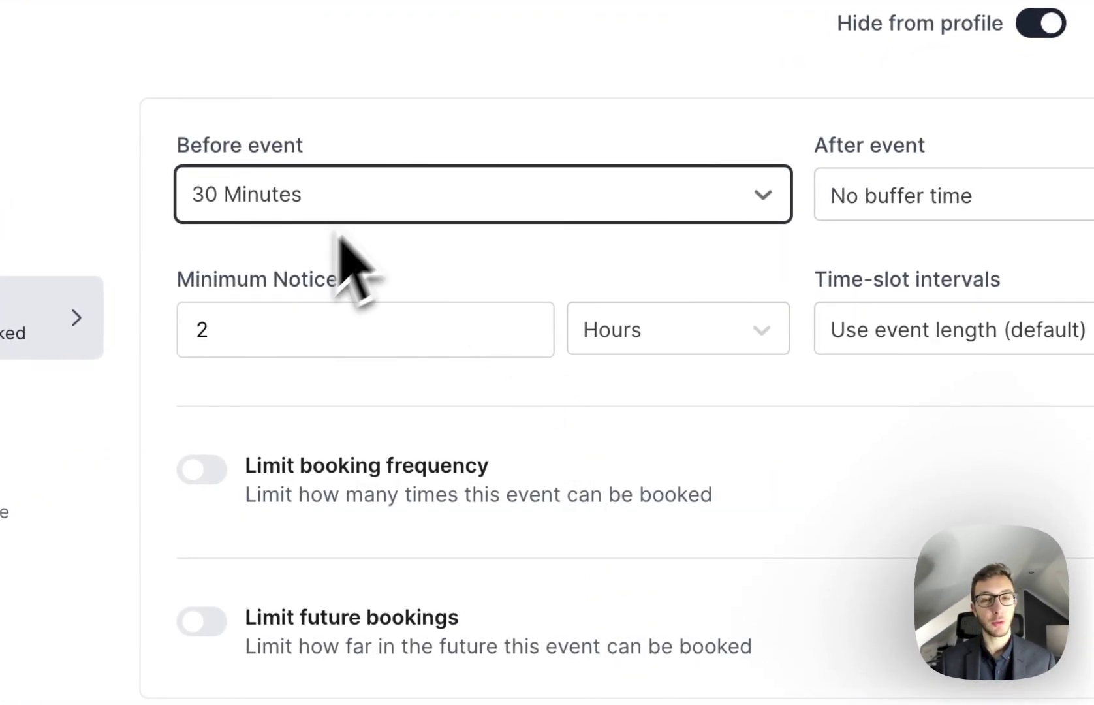
pyautogui.click(500, 524)
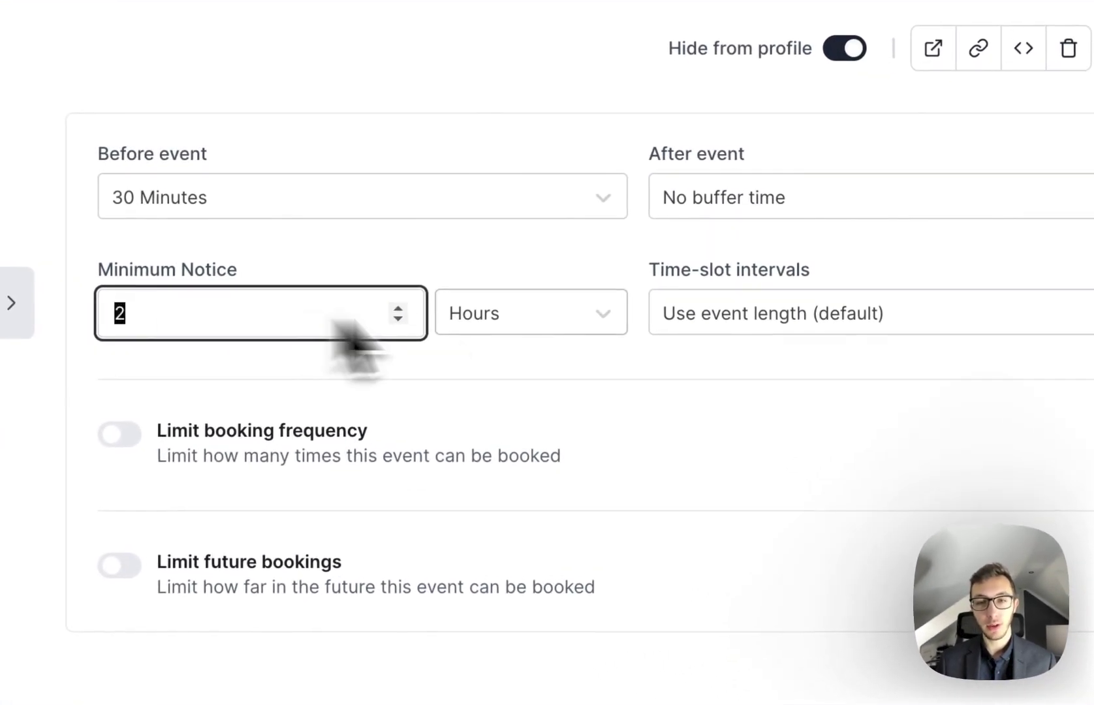
pyautogui.click(695, 220)
pyautogui.click(526, 480)
pyautogui.click(268, 323)
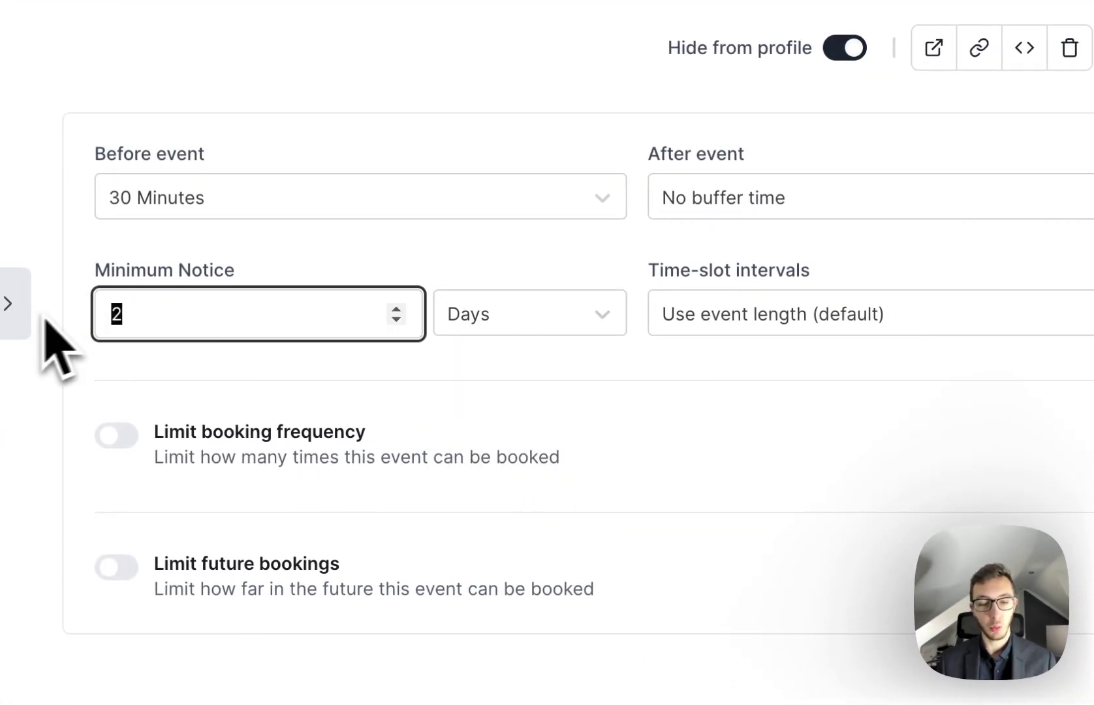
pyautogui.write('1')
pyautogui.click(424, 679)
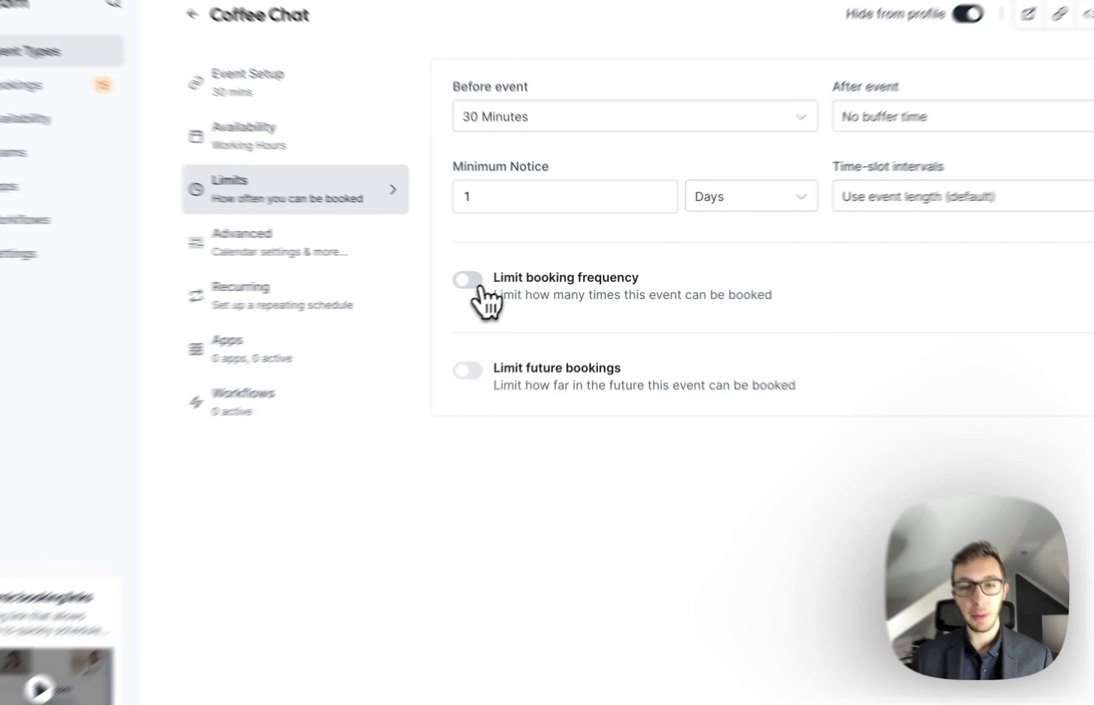
# Limit bookings to 3 per week and turn on the future-booking limit
pyautogui.click(524, 272)
pyautogui.click(575, 353)
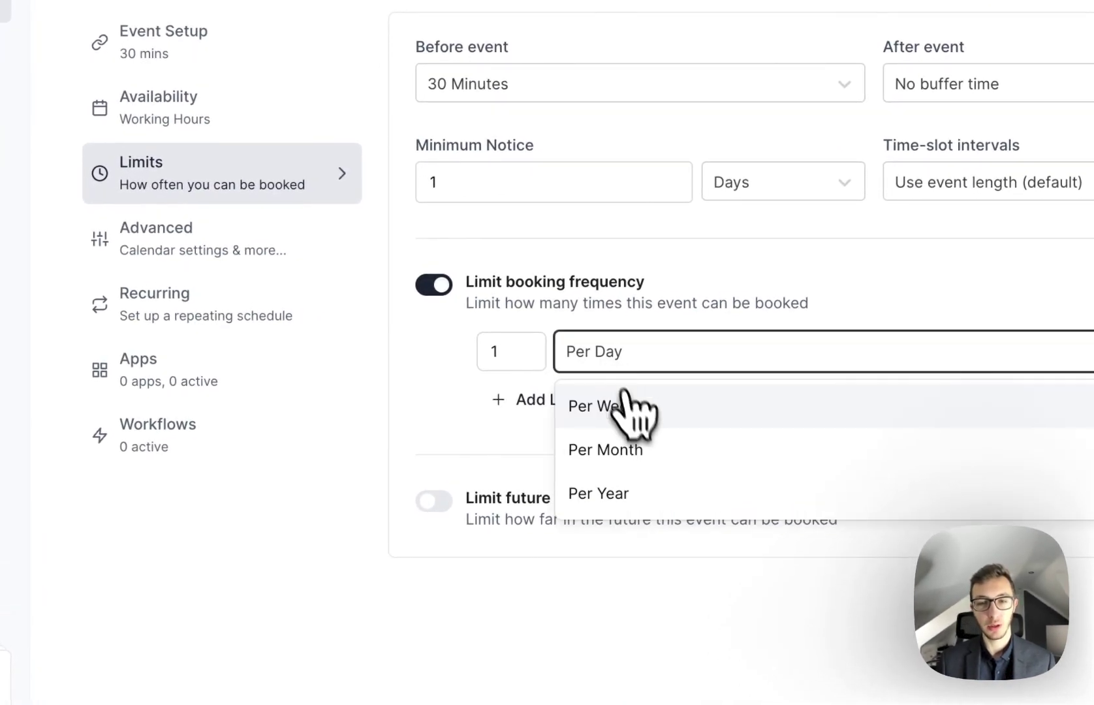
pyautogui.click(628, 406)
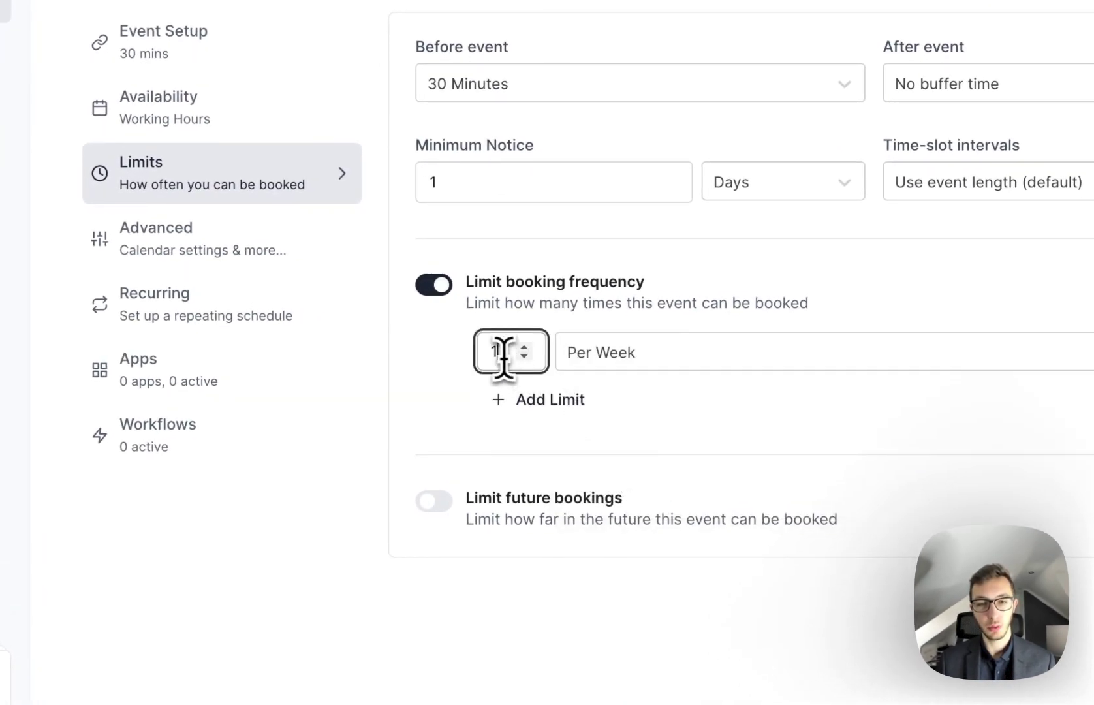
pyautogui.write('3')
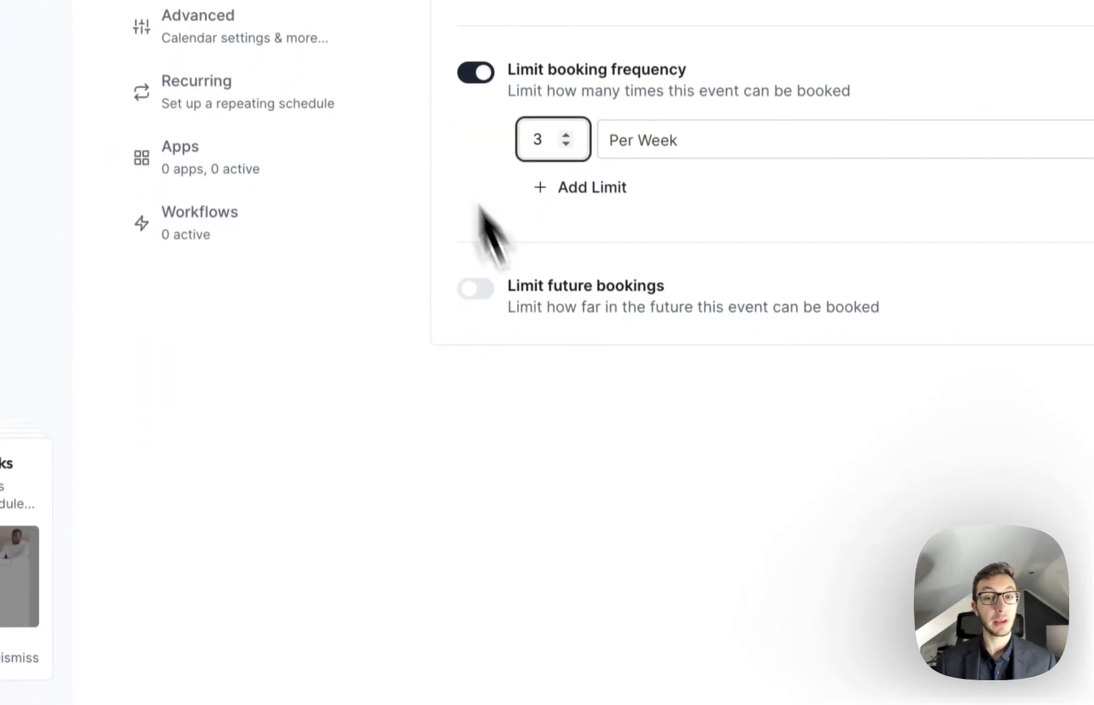
pyautogui.click(488, 280)
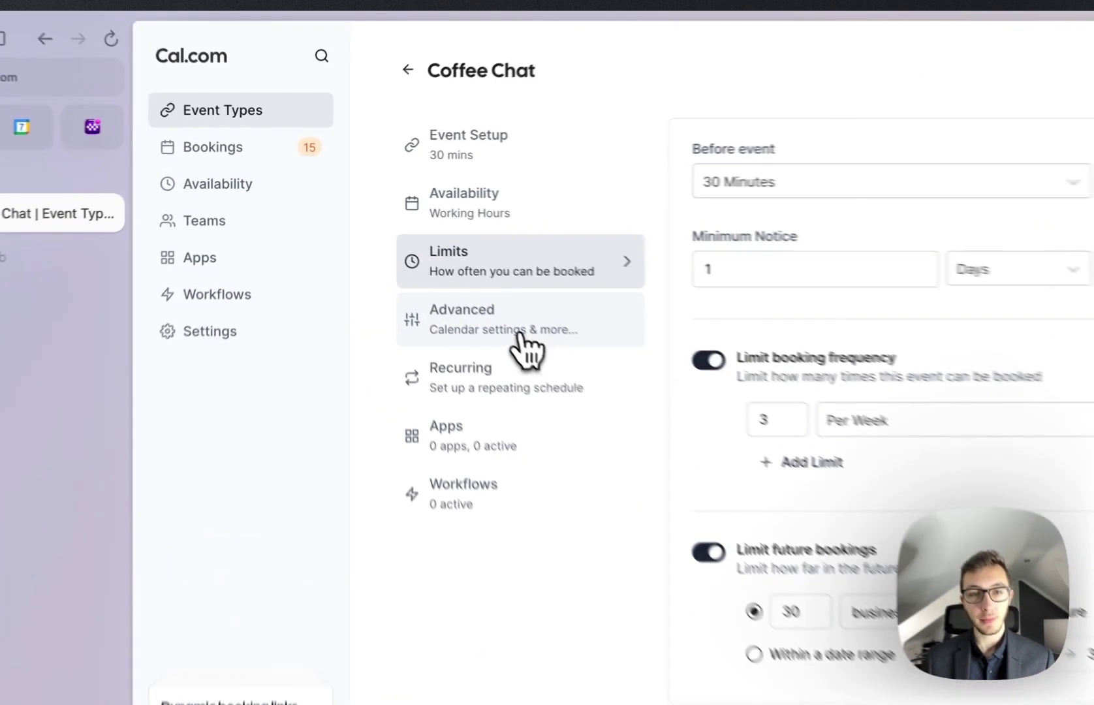
# Send Coffee Chat bookings to the Personal (Google - Cal.com) calendar under Advanced settings
pyautogui.click(421, 262)
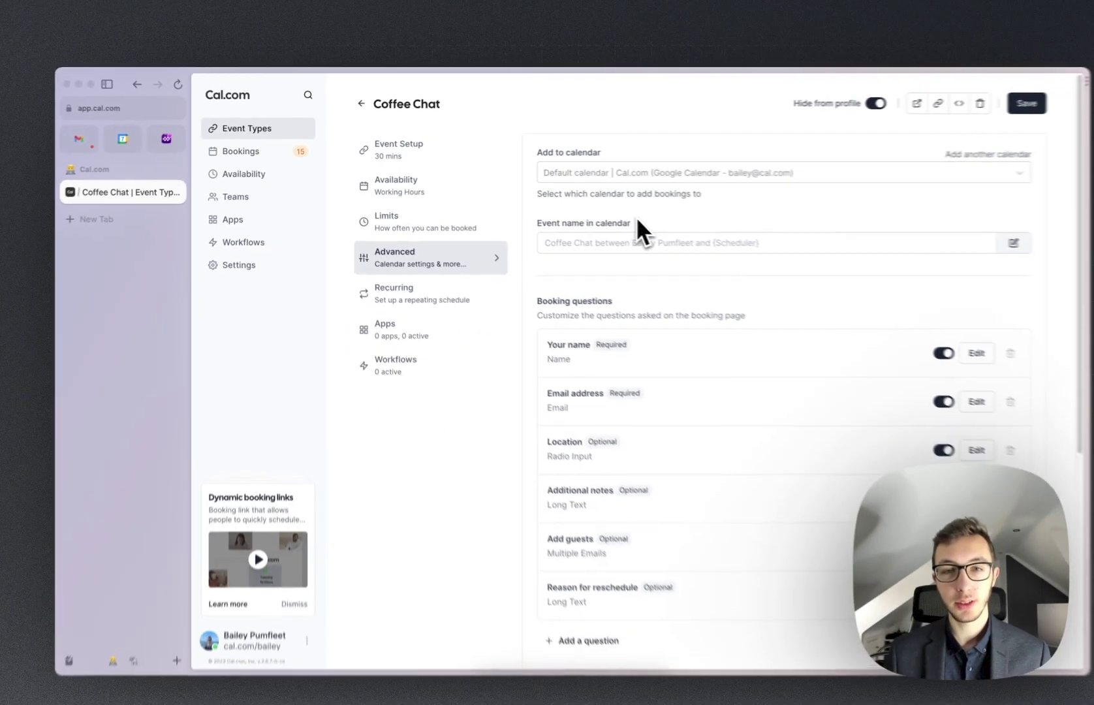
pyautogui.click(961, 186)
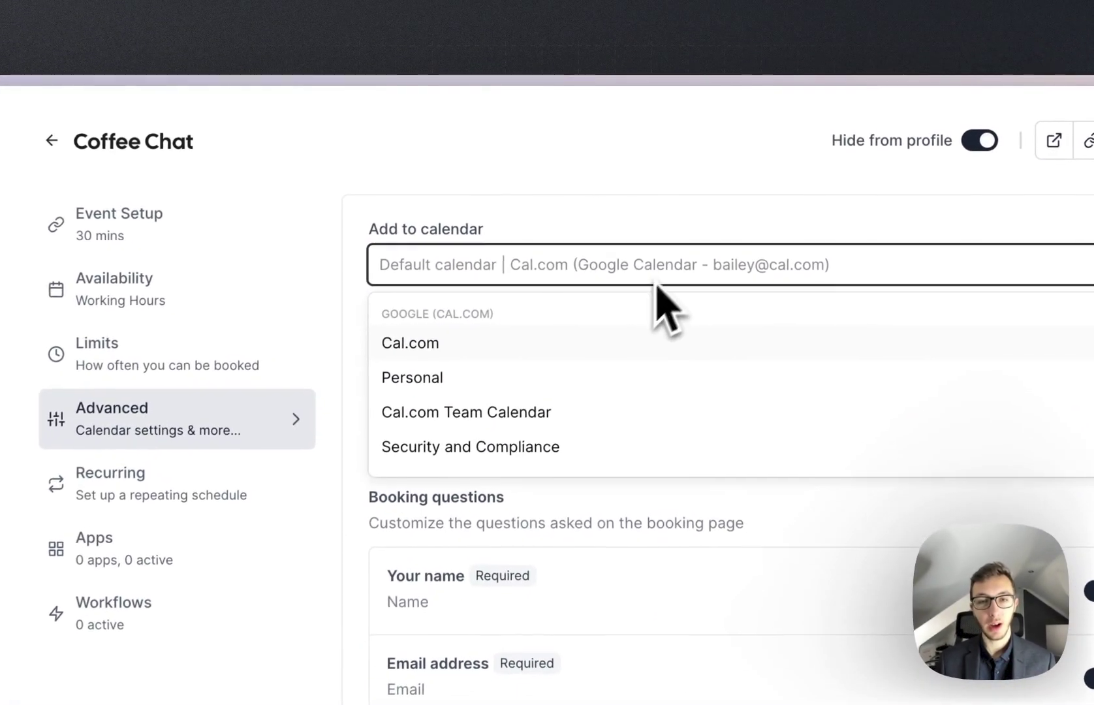
pyautogui.click(439, 385)
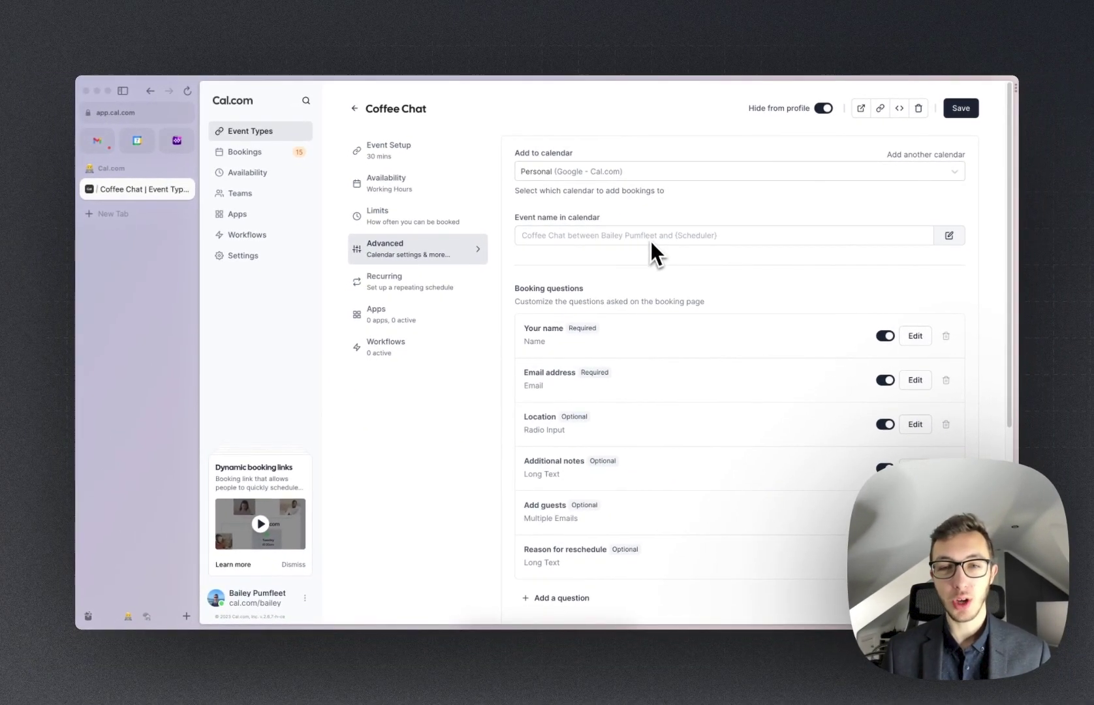
pyautogui.scroll(-4, 639, 248)
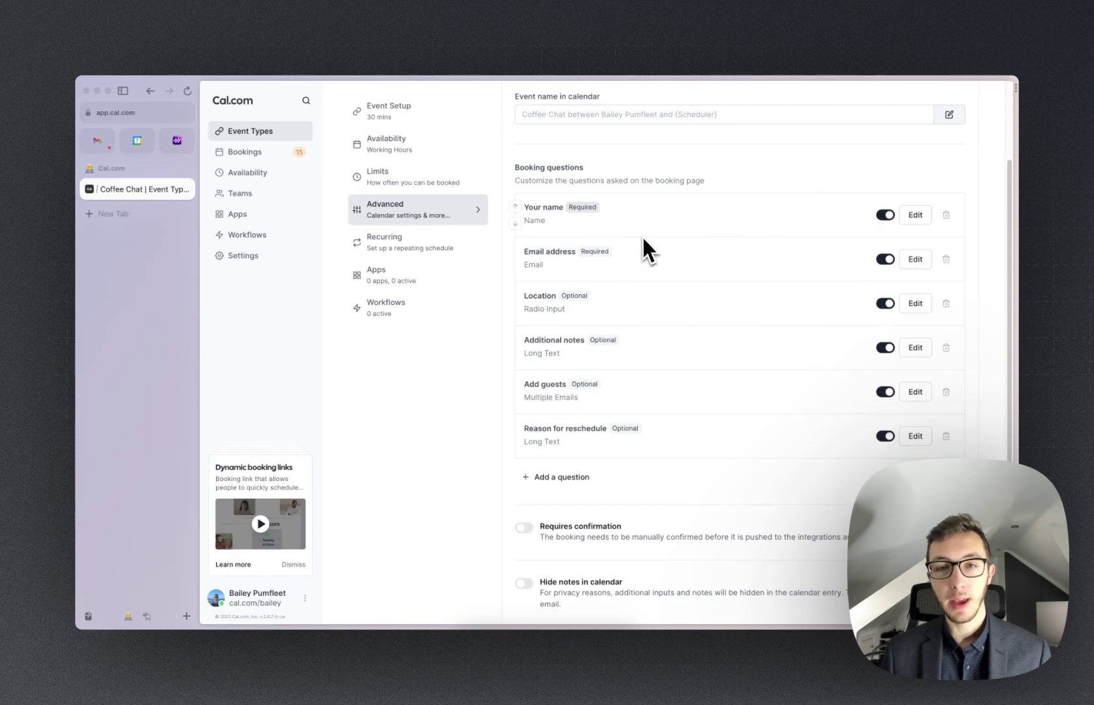
pyautogui.scroll(-1, 653, 212)
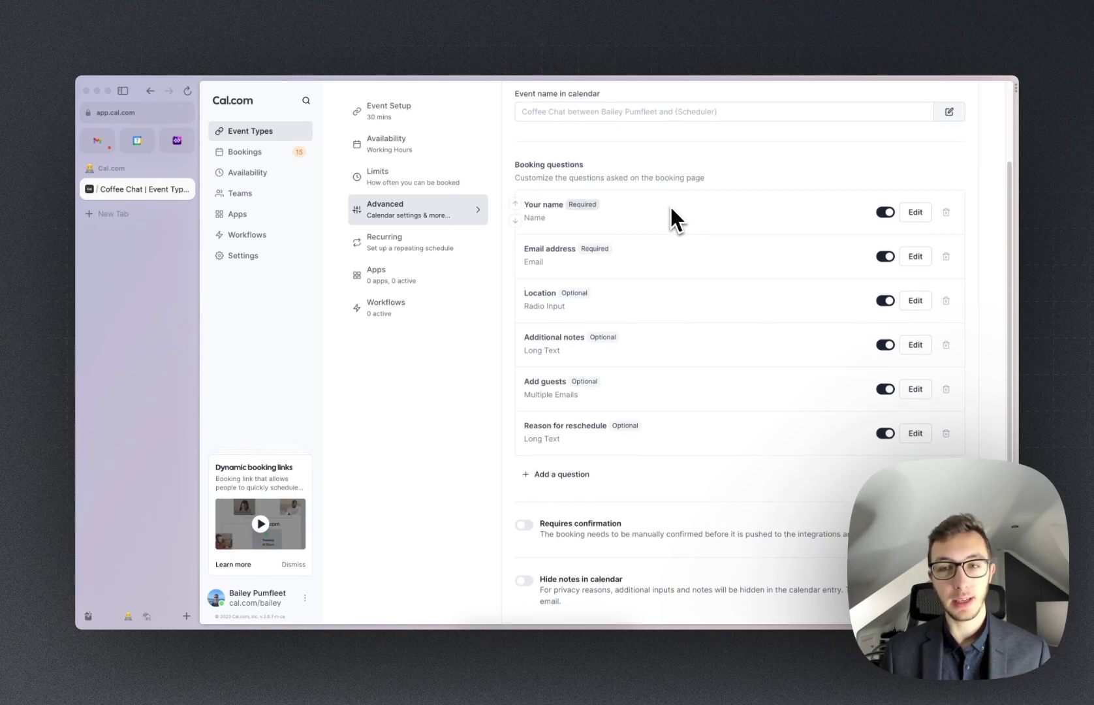
pyautogui.scroll(-1, 669, 204)
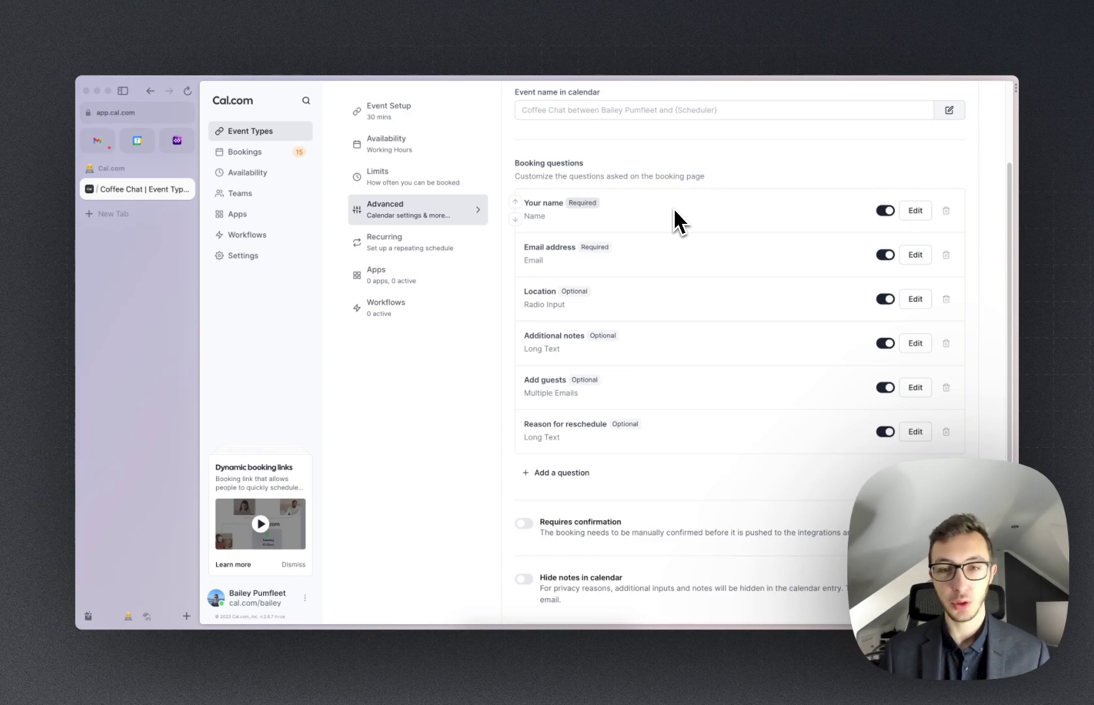
pyautogui.scroll(-2, 679, 212)
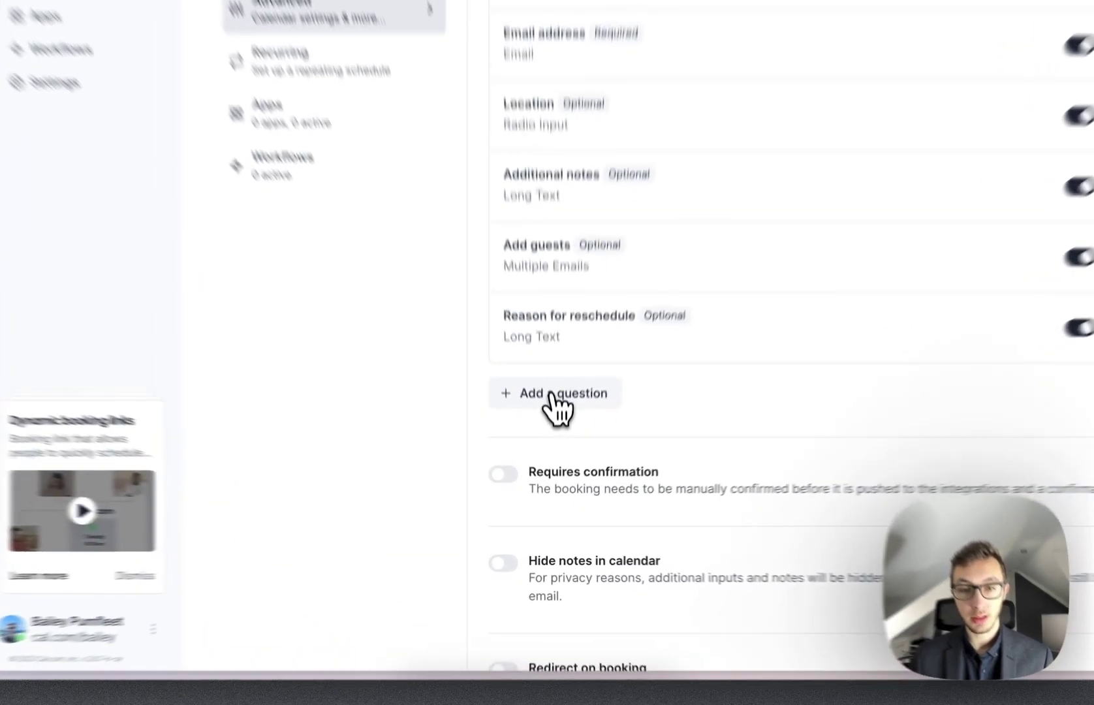
# Draft a short-text question 'What's your favourite type of coffee?' as name and label, placeholder Mocha
pyautogui.click(553, 450)
pyautogui.click(558, 317)
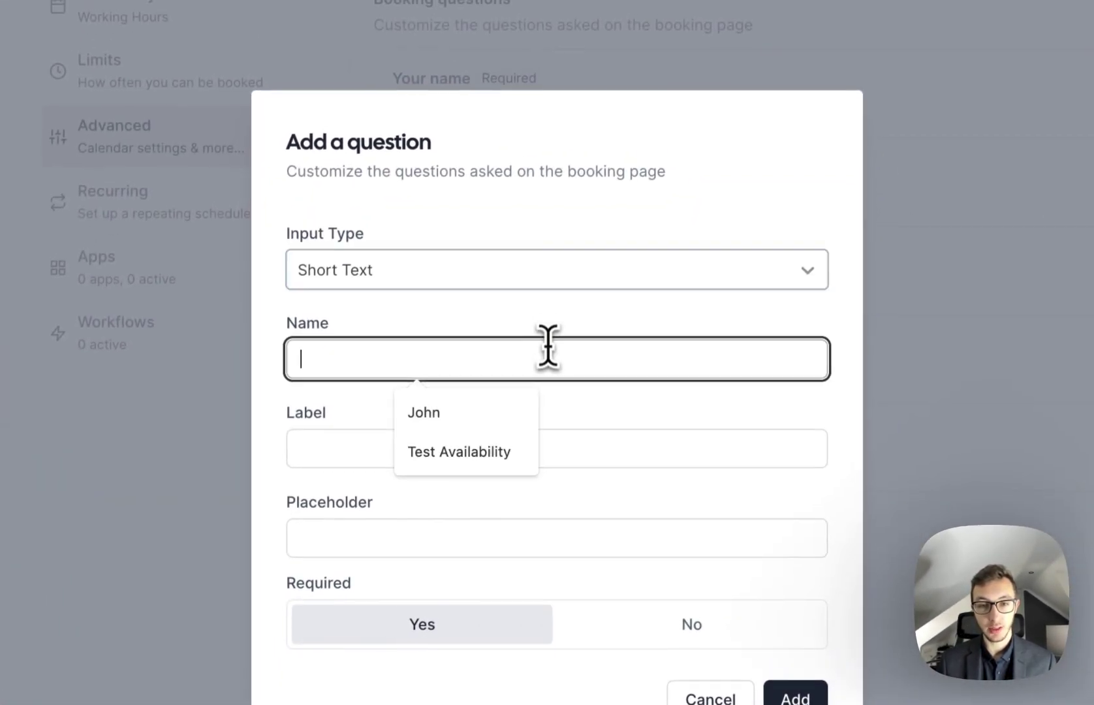
pyautogui.write("What's your favourite")
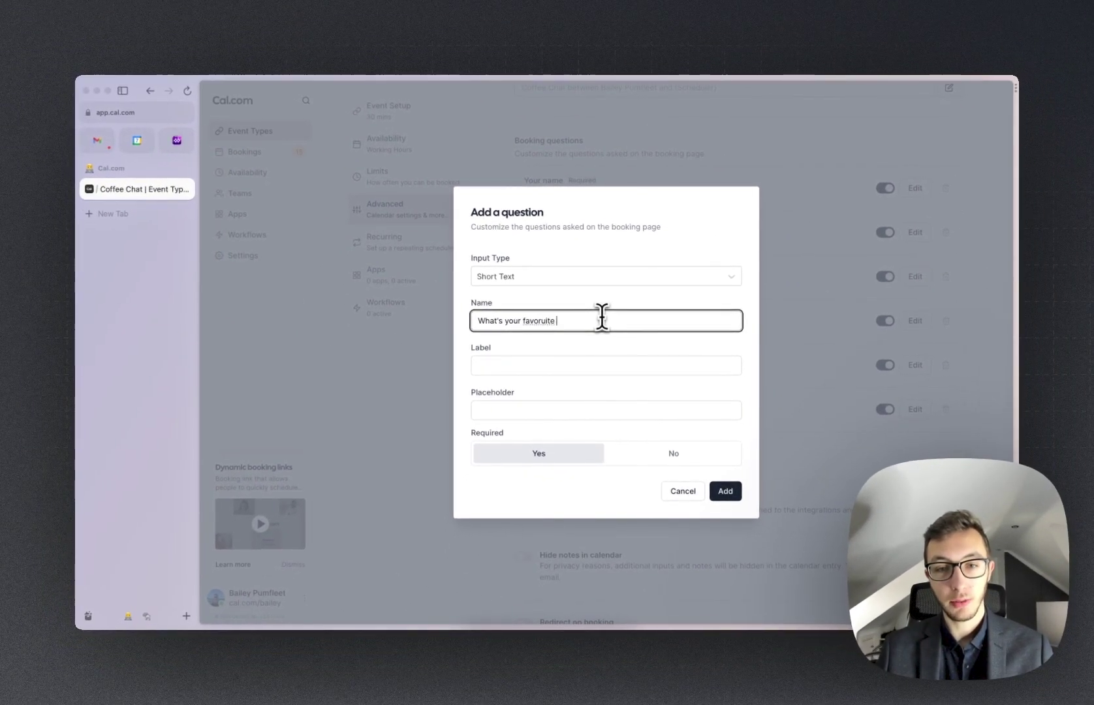
pyautogui.press('BackSpace')
pyautogui.press('BackSpace')
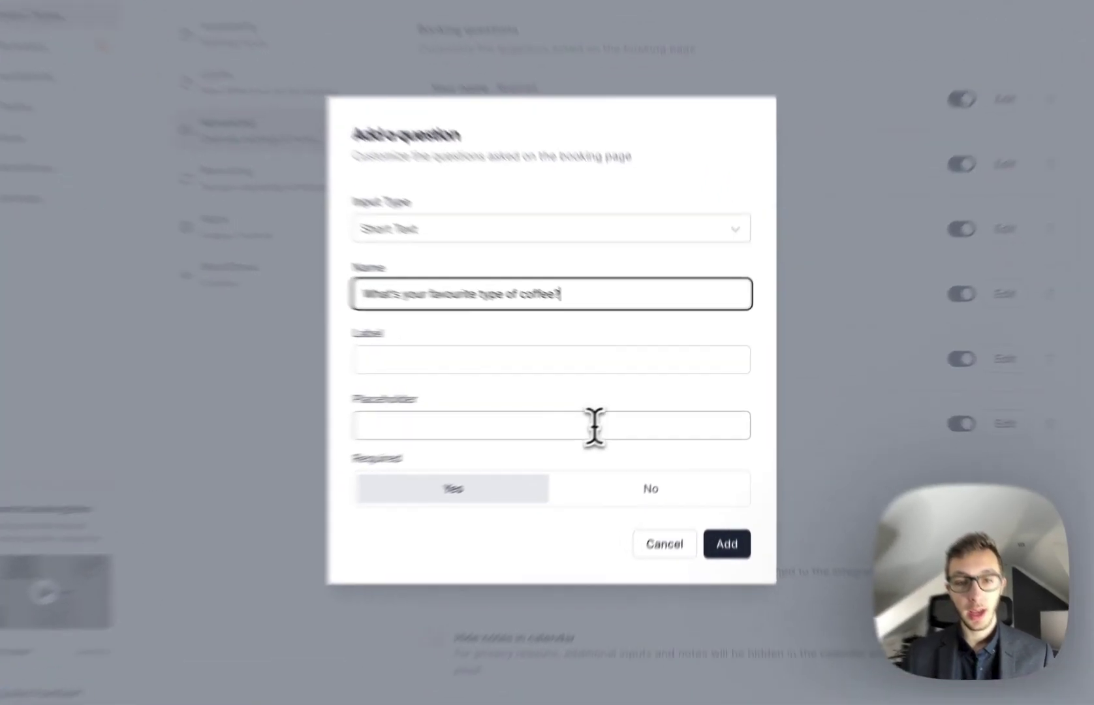
pyautogui.click(634, 411)
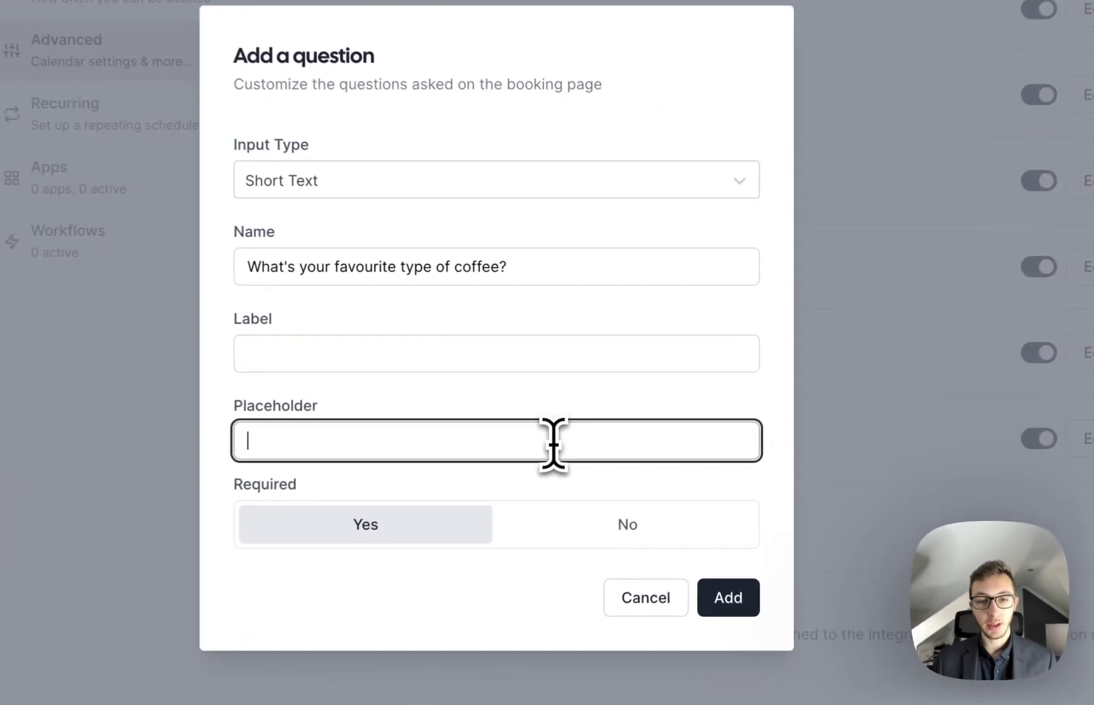
pyautogui.tripleClick(633, 320)
pyautogui.hotkey('ctrl', 'c')
pyautogui.click(544, 346)
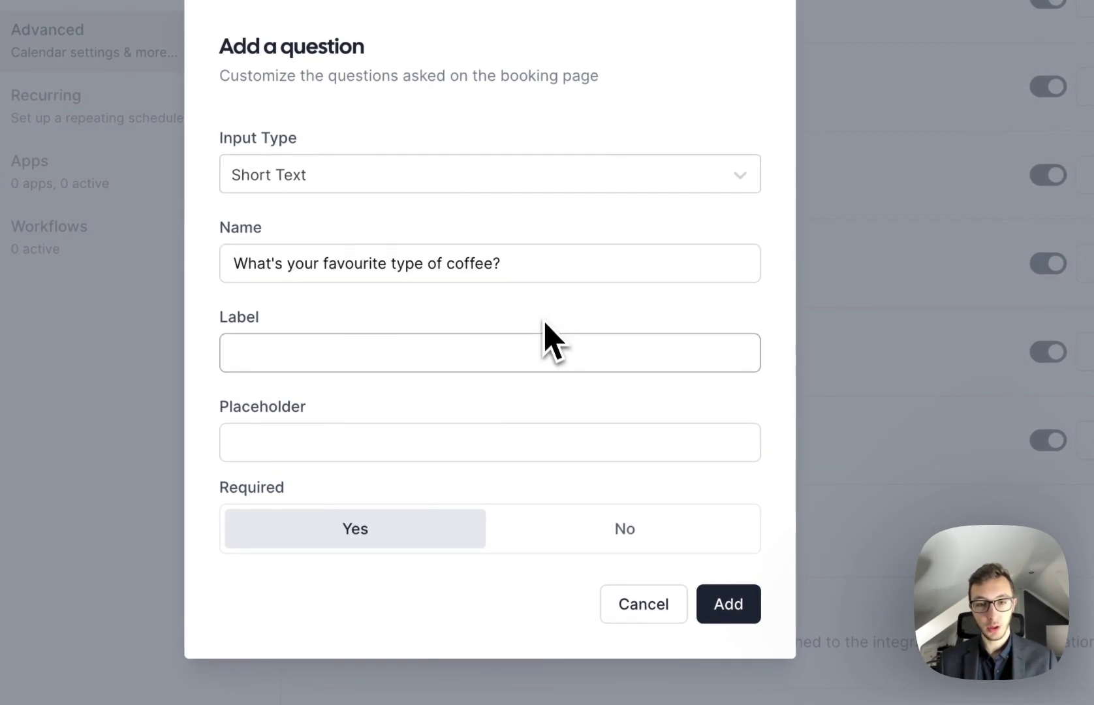
pyautogui.hotkey('ctrl', 'v')
pyautogui.click(551, 444)
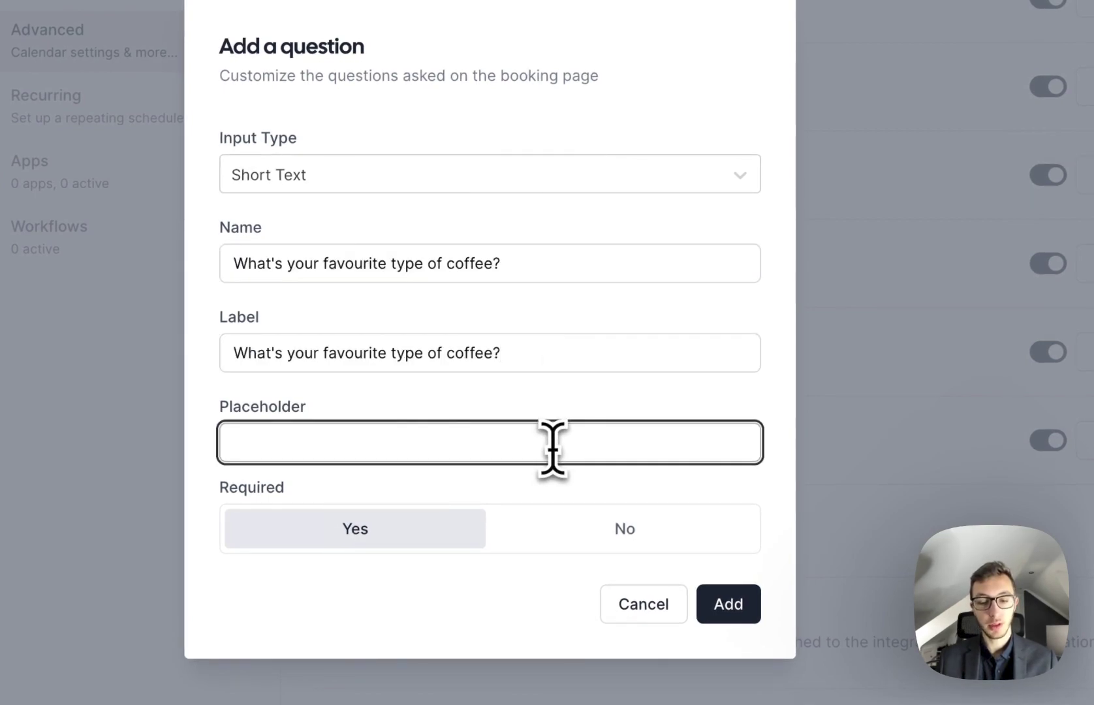
pyautogui.write('Mocha')
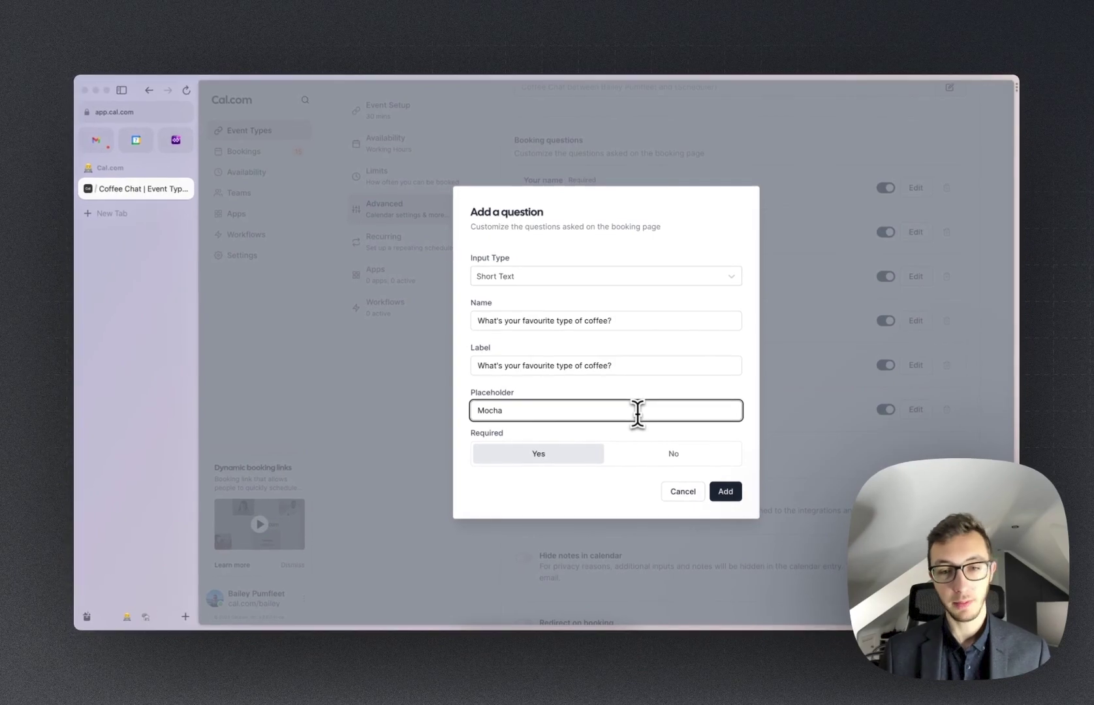
# Save the coffee question and turn on Requires confirmation for every booking
pyautogui.click(722, 492)
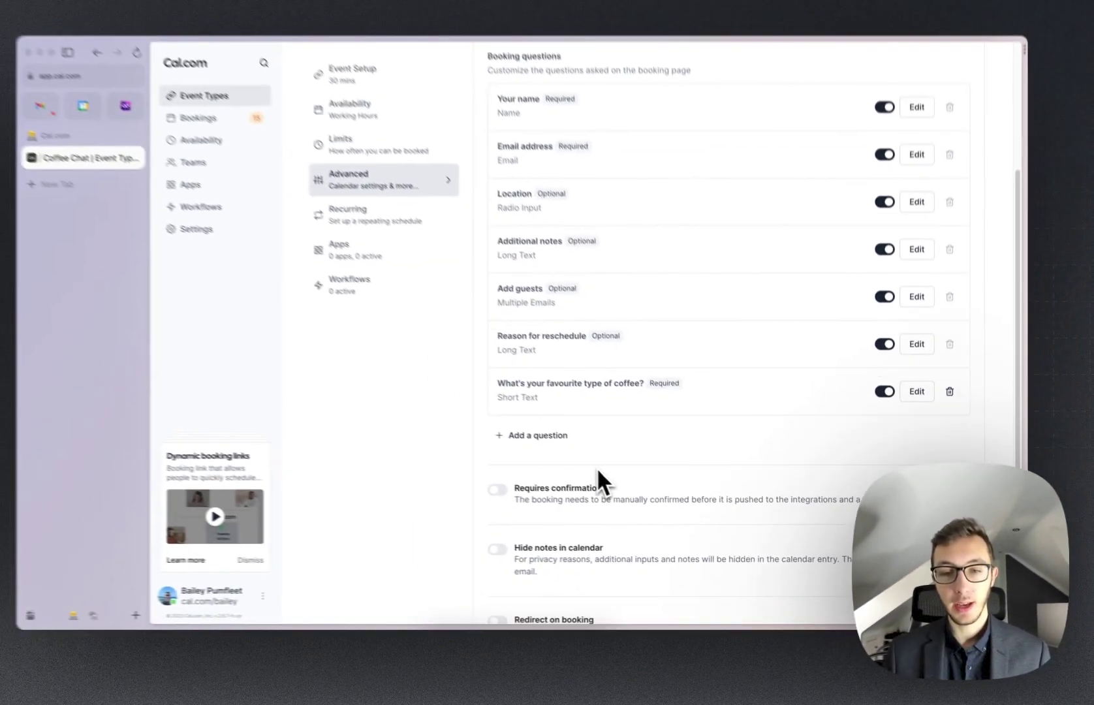
pyautogui.scroll(-3, 604, 473)
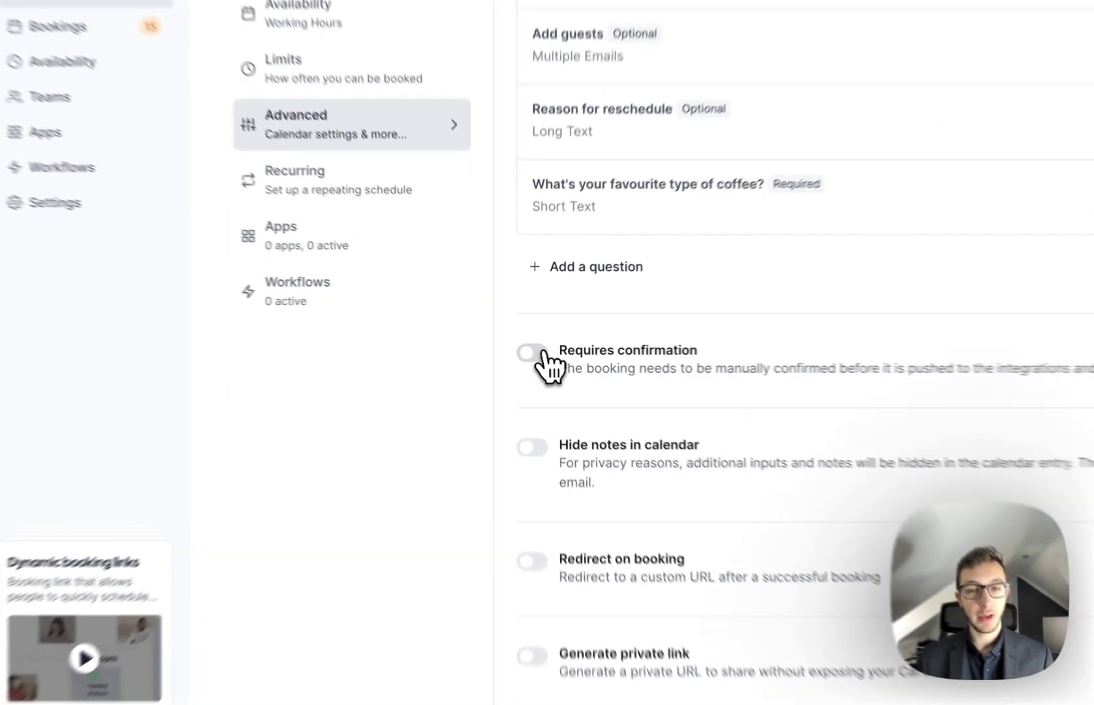
pyautogui.click(527, 346)
pyautogui.scroll(-1, 647, 334)
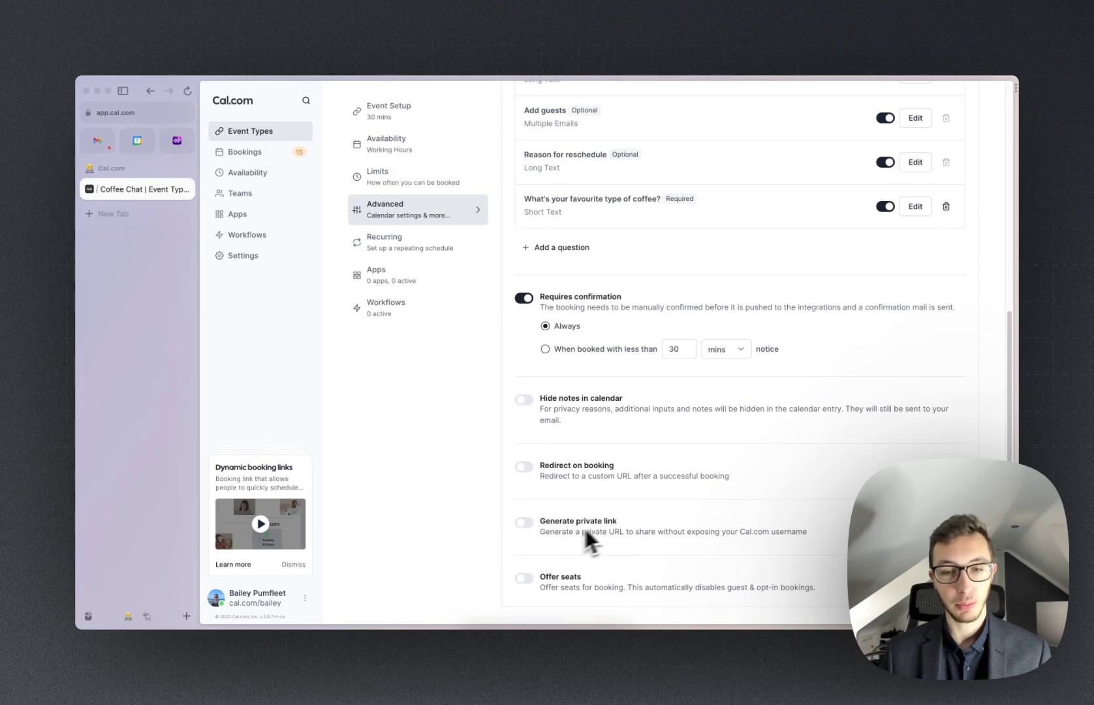
pyautogui.scroll(6, 662, 418)
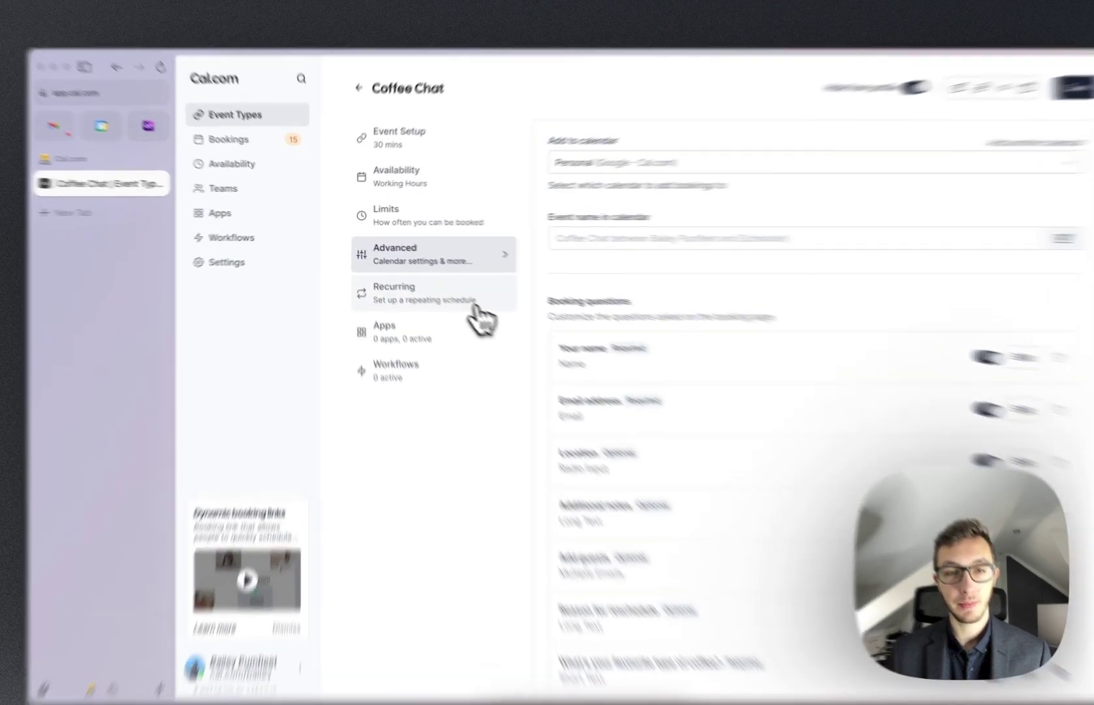
# Review Coffee Chat's Recurring and empty Apps panels, ending on Workflows with 0 active workflows
pyautogui.click(439, 287)
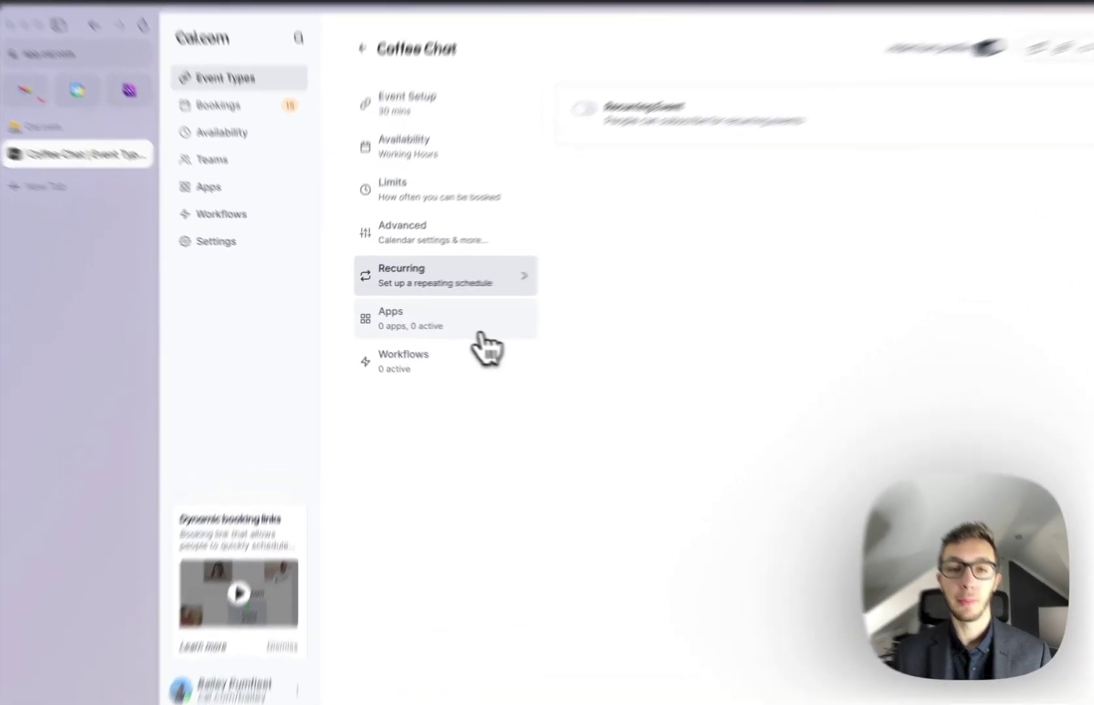
pyautogui.click(424, 320)
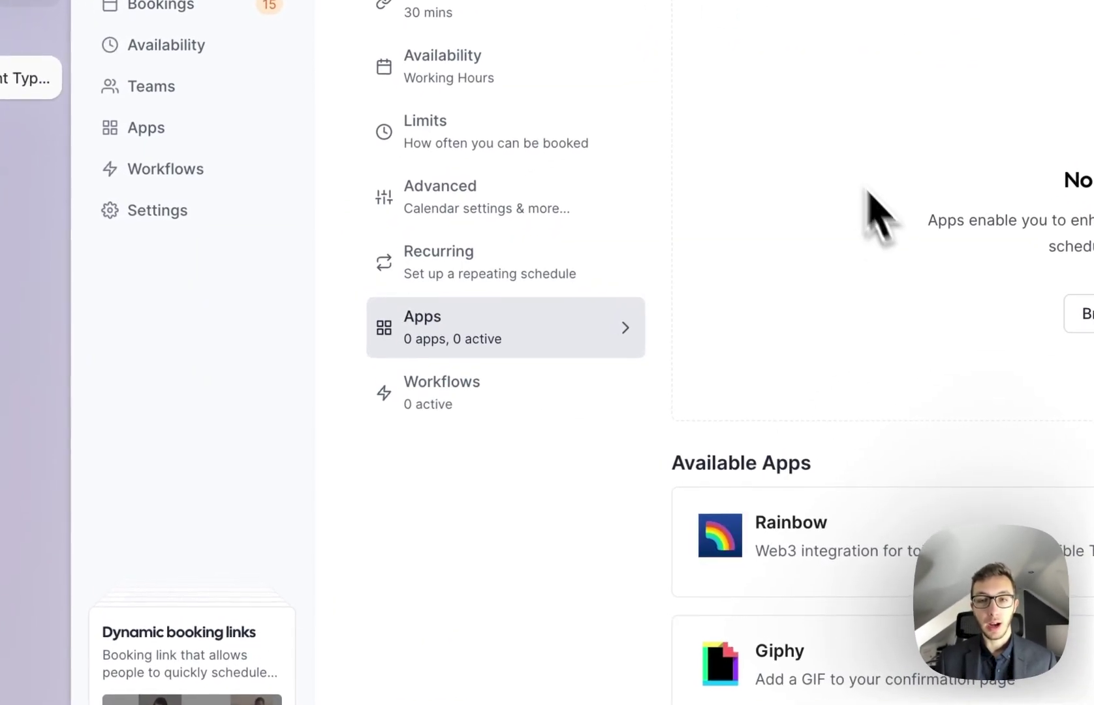
pyautogui.scroll(-5, 672, 235)
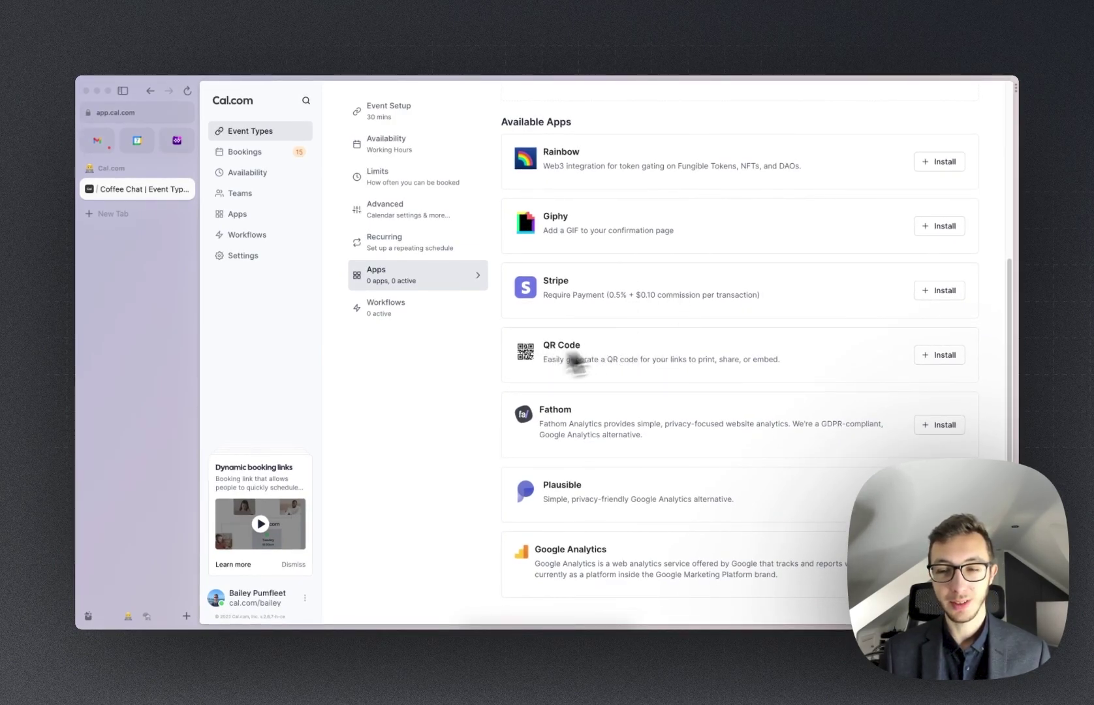
pyautogui.scroll(5, 710, 323)
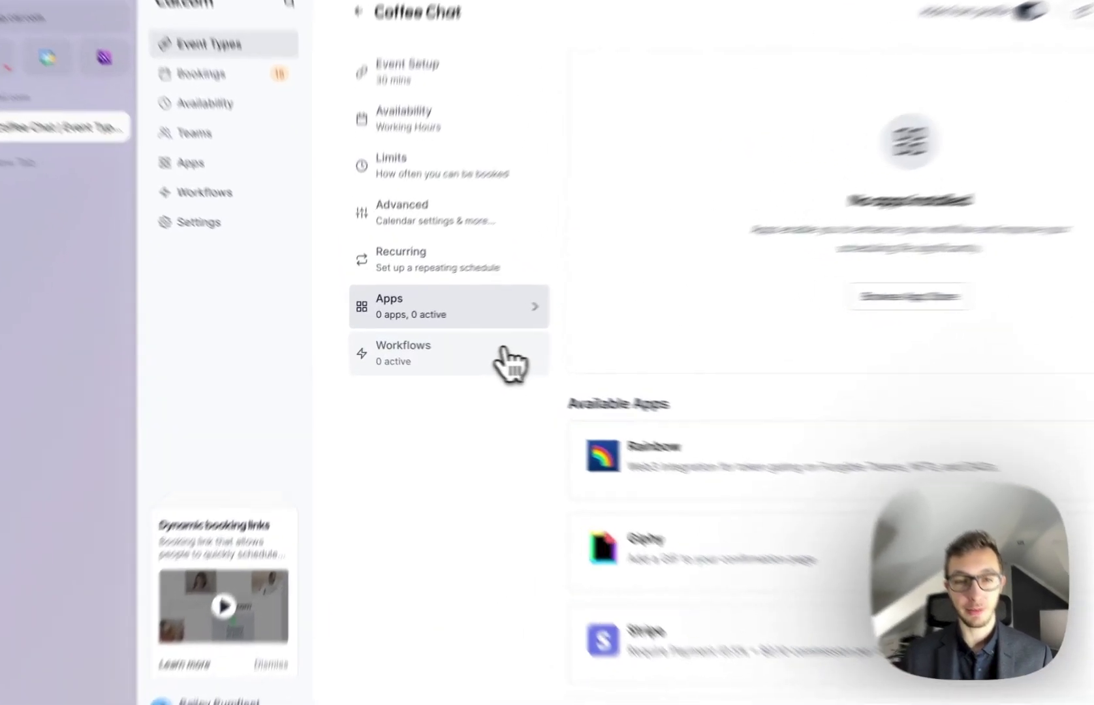
pyautogui.click(441, 347)
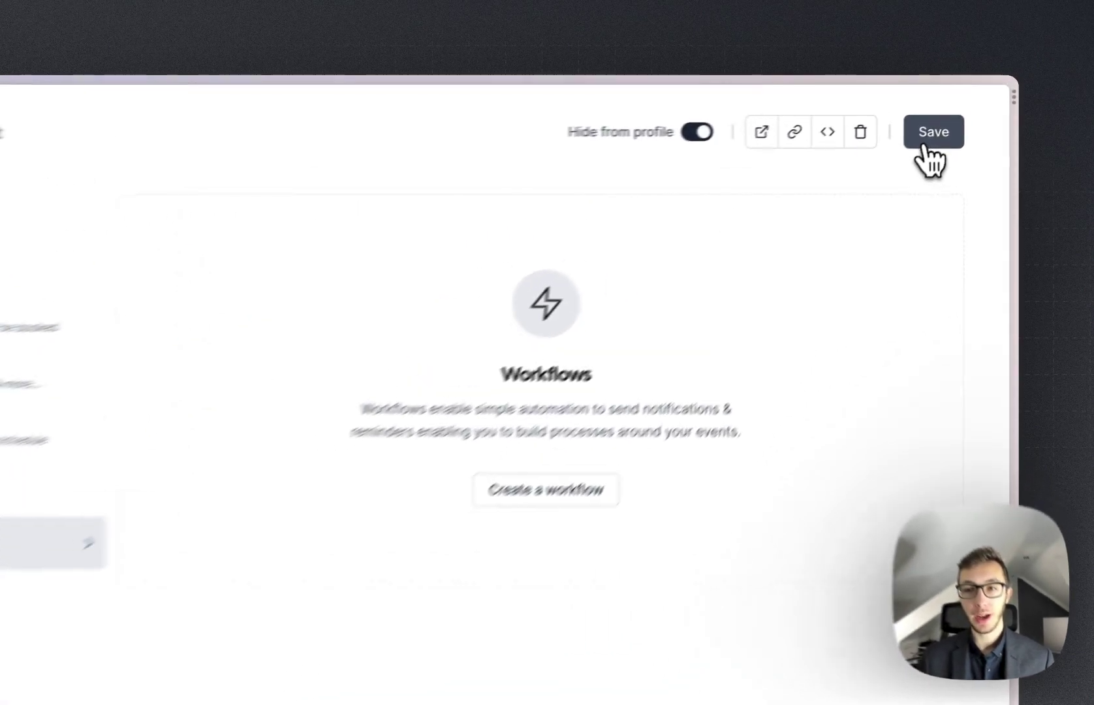
# Save Coffee Chat and preview its booking page with 60 mins on Friday March 10
pyautogui.click(968, 108)
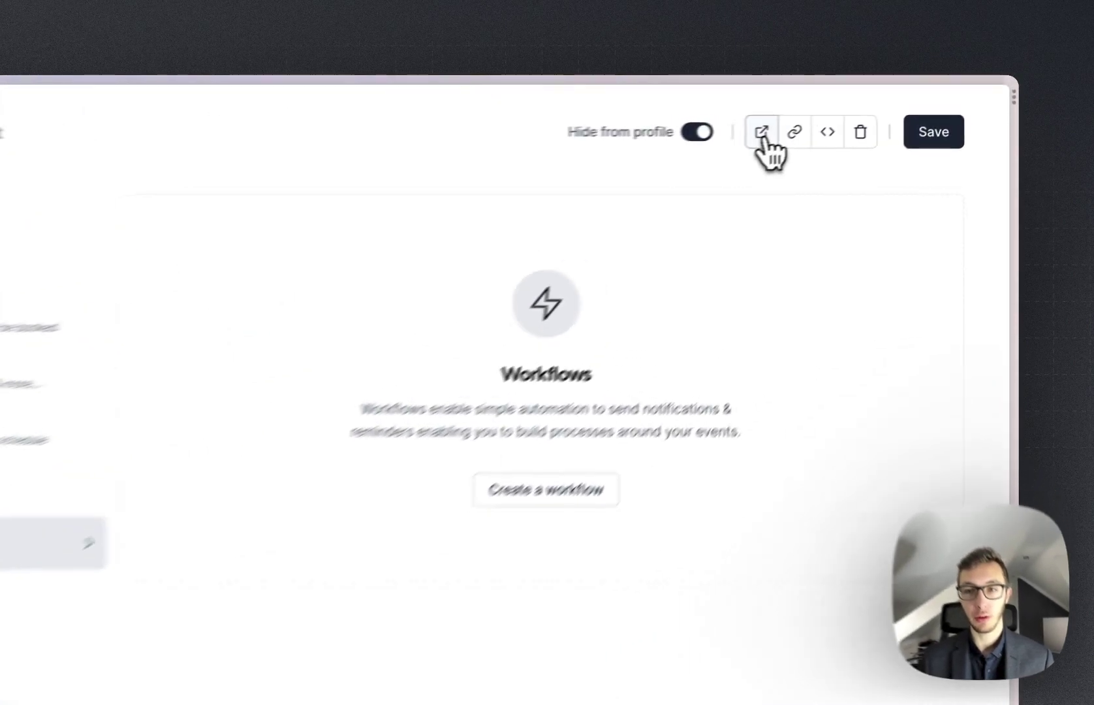
pyautogui.click(868, 108)
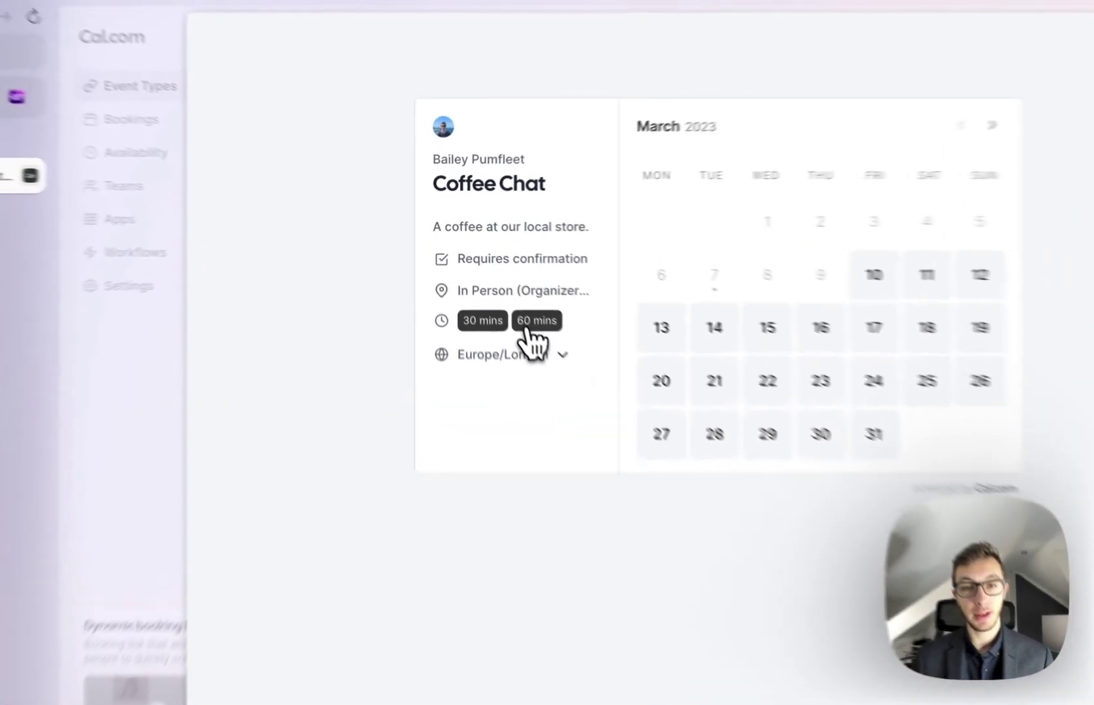
pyautogui.click(497, 278)
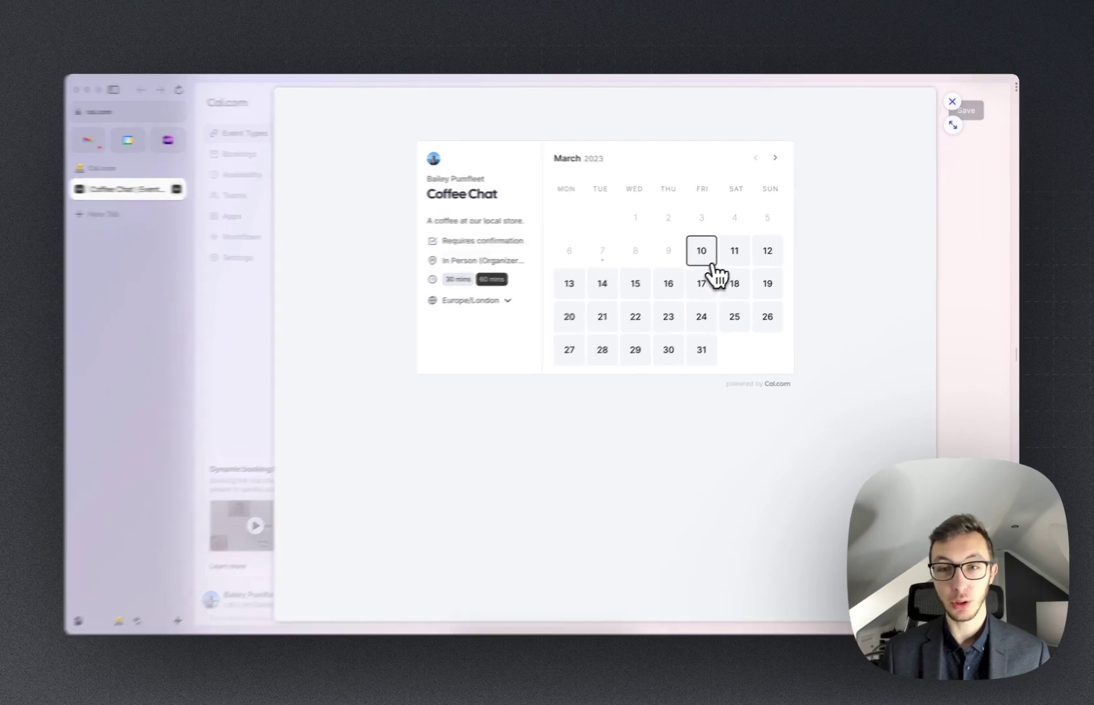
pyautogui.click(704, 250)
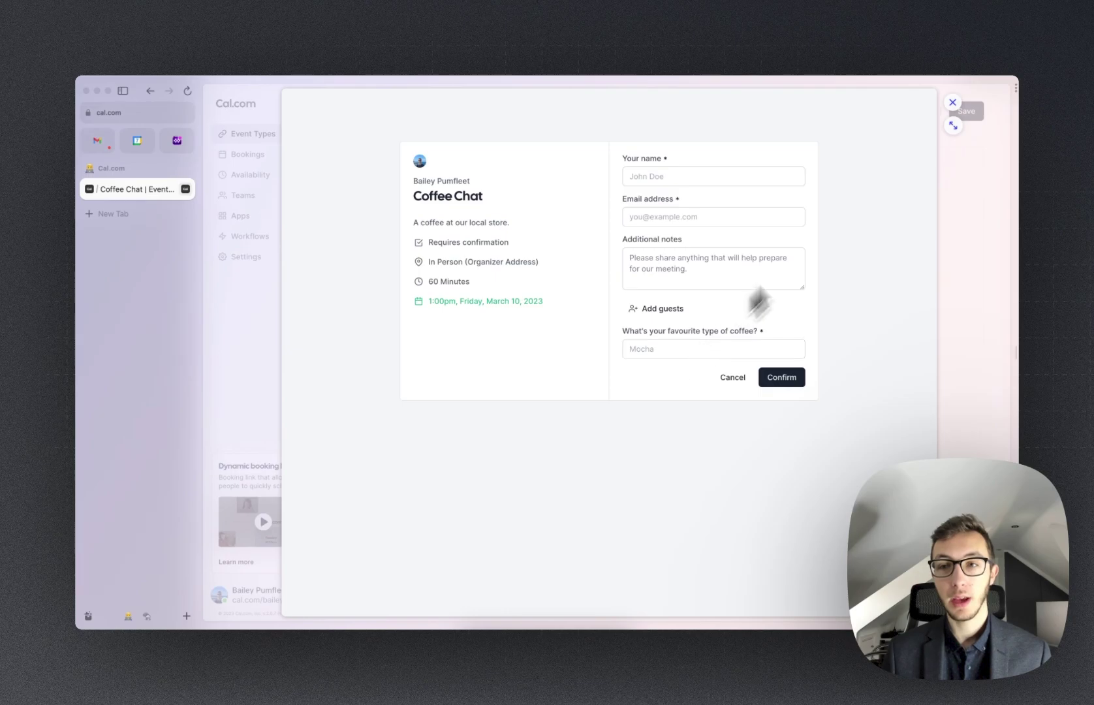
pyautogui.click(952, 102)
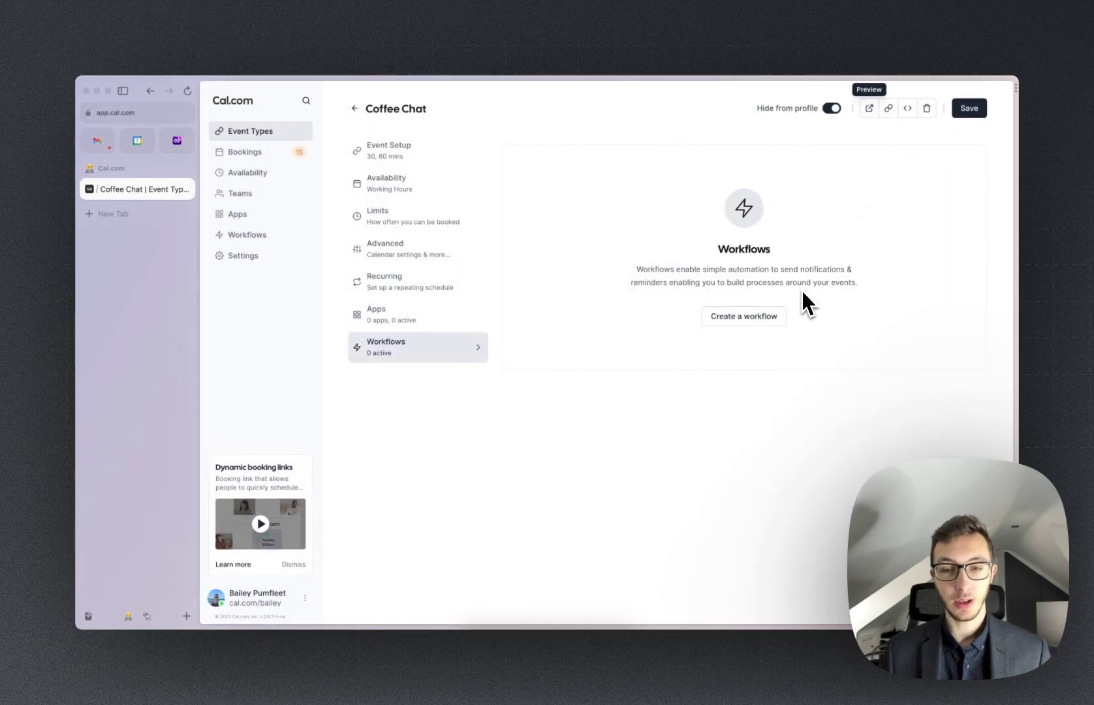